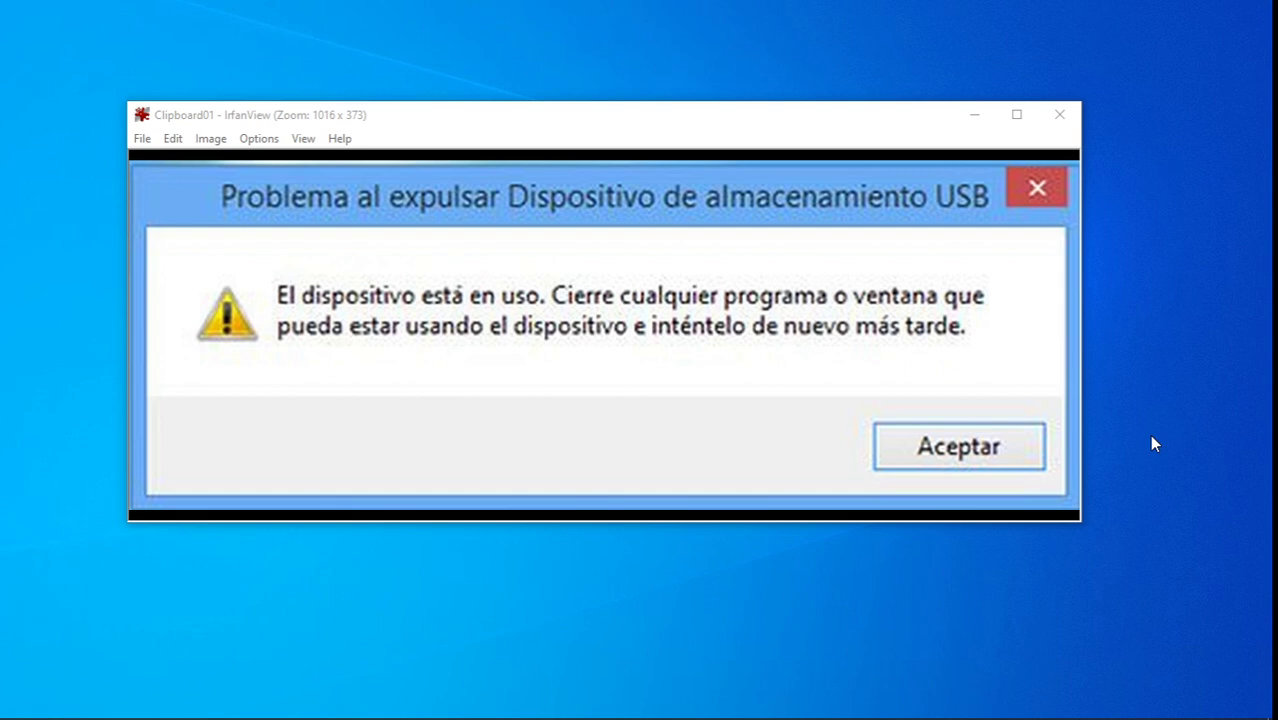
pyautogui.moveTo(245, 690)
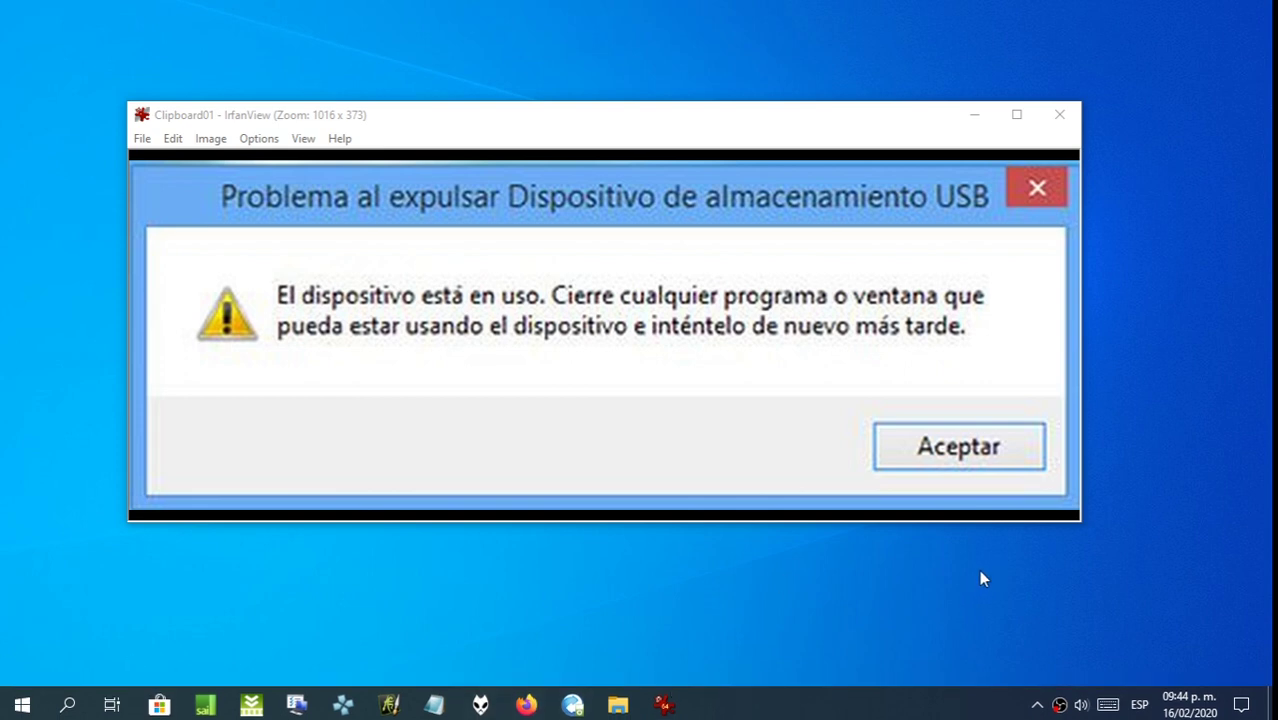
pyautogui.click(1037, 702)
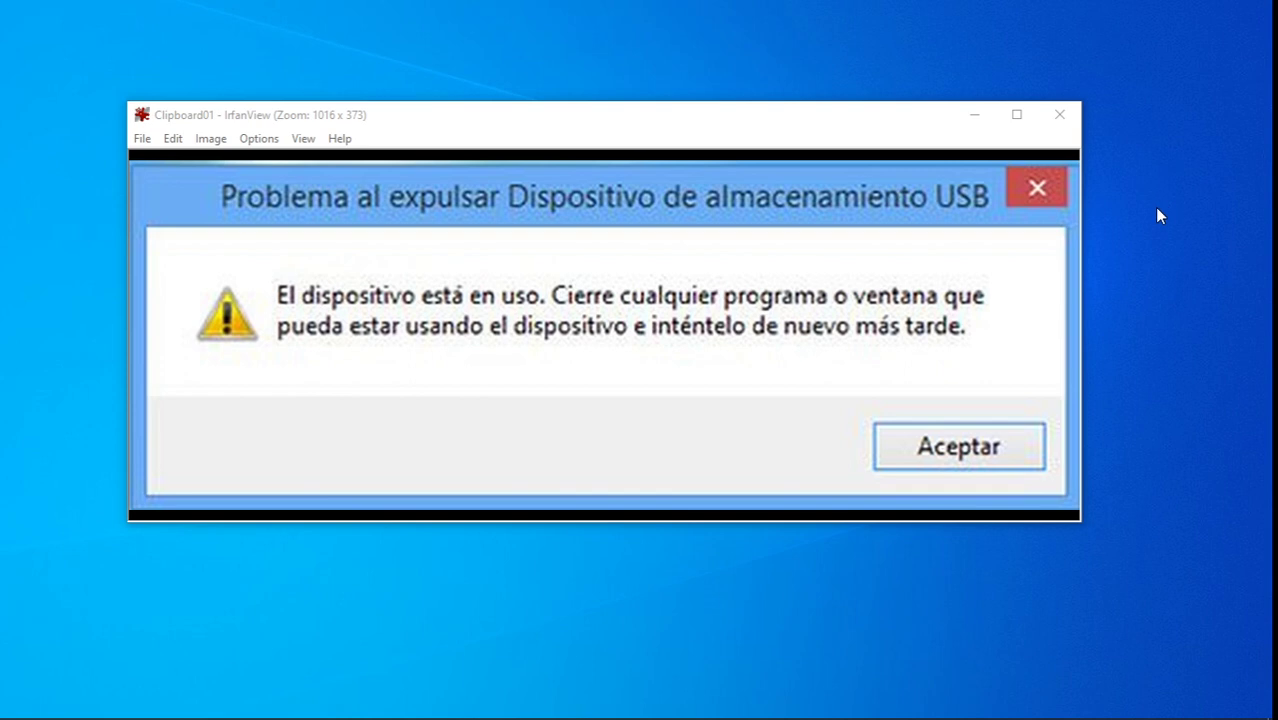
# Search Windows for "visor de eventos" and open the Visor de eventos application
pyautogui.moveTo(1138, 712)
pyautogui.click(22, 700)
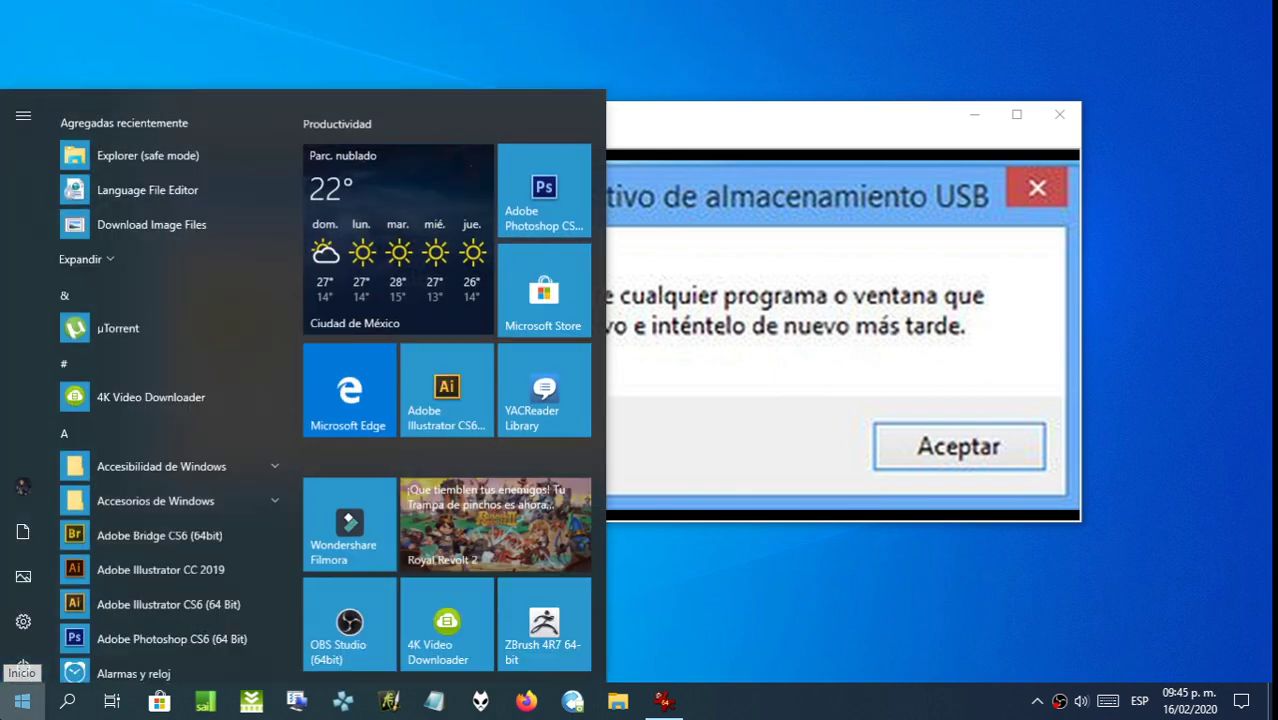
pyautogui.press('Escape')
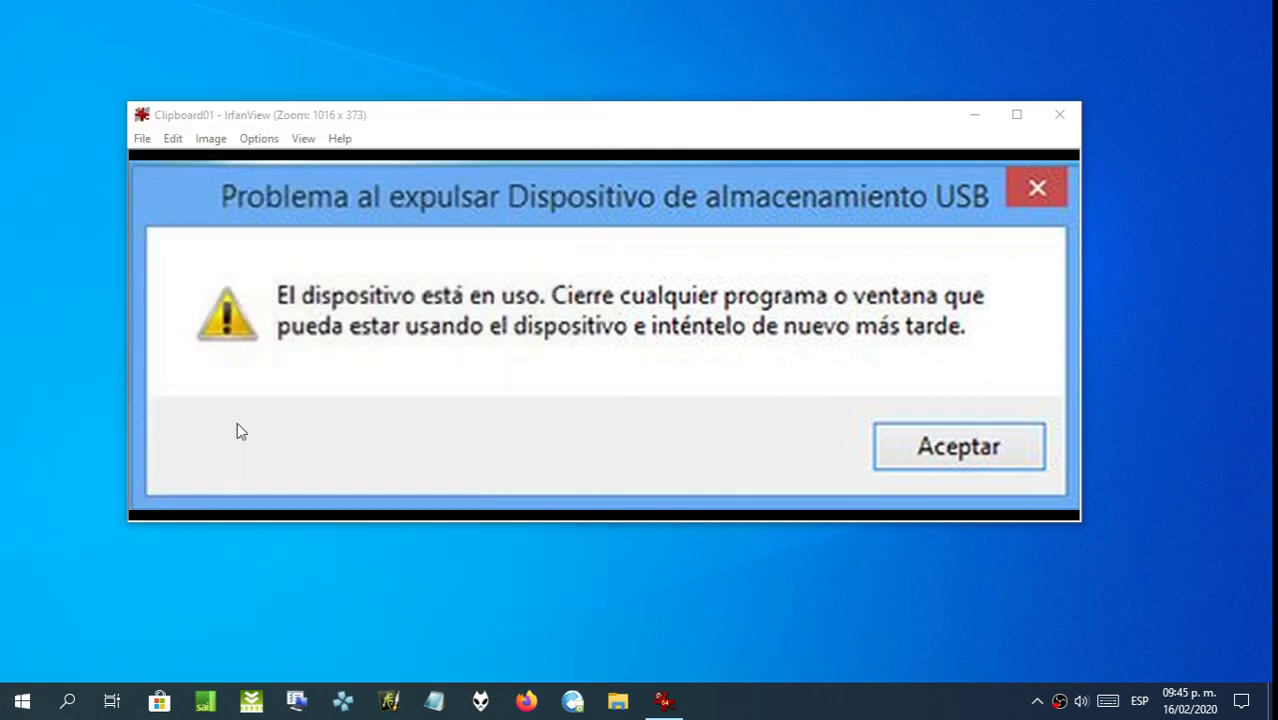
pyautogui.write('visor d')
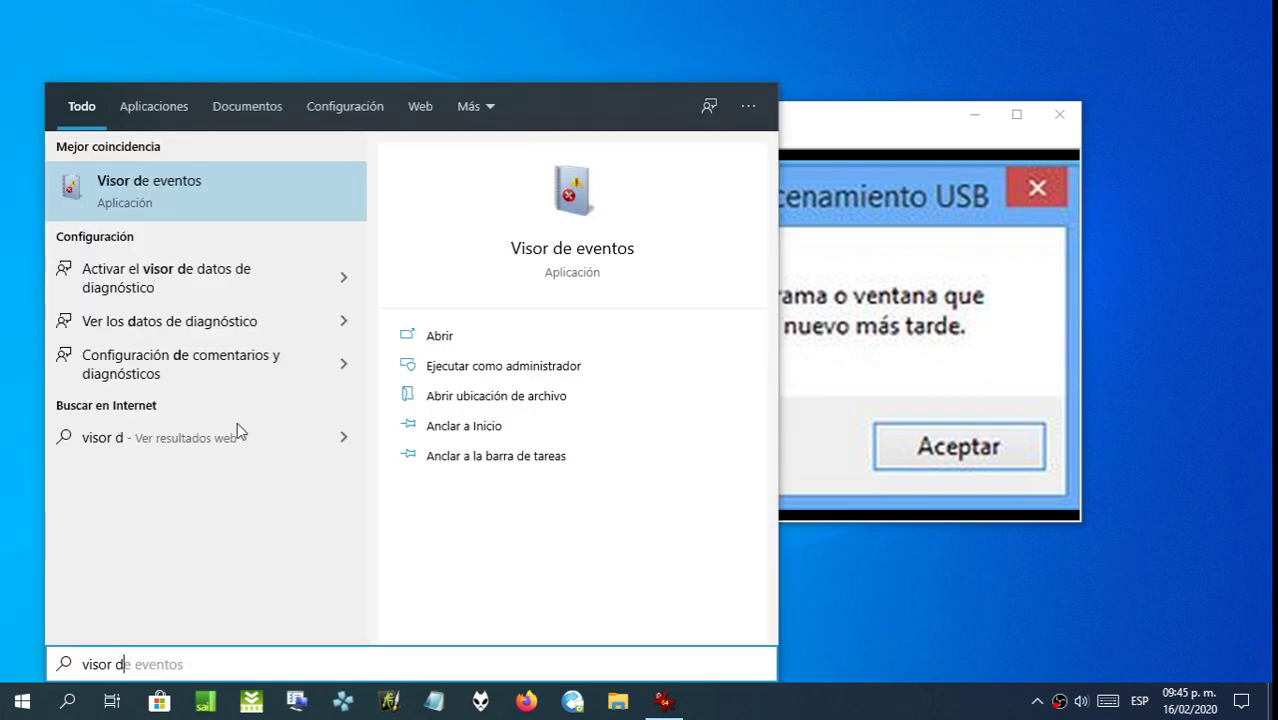
pyautogui.write('e event')
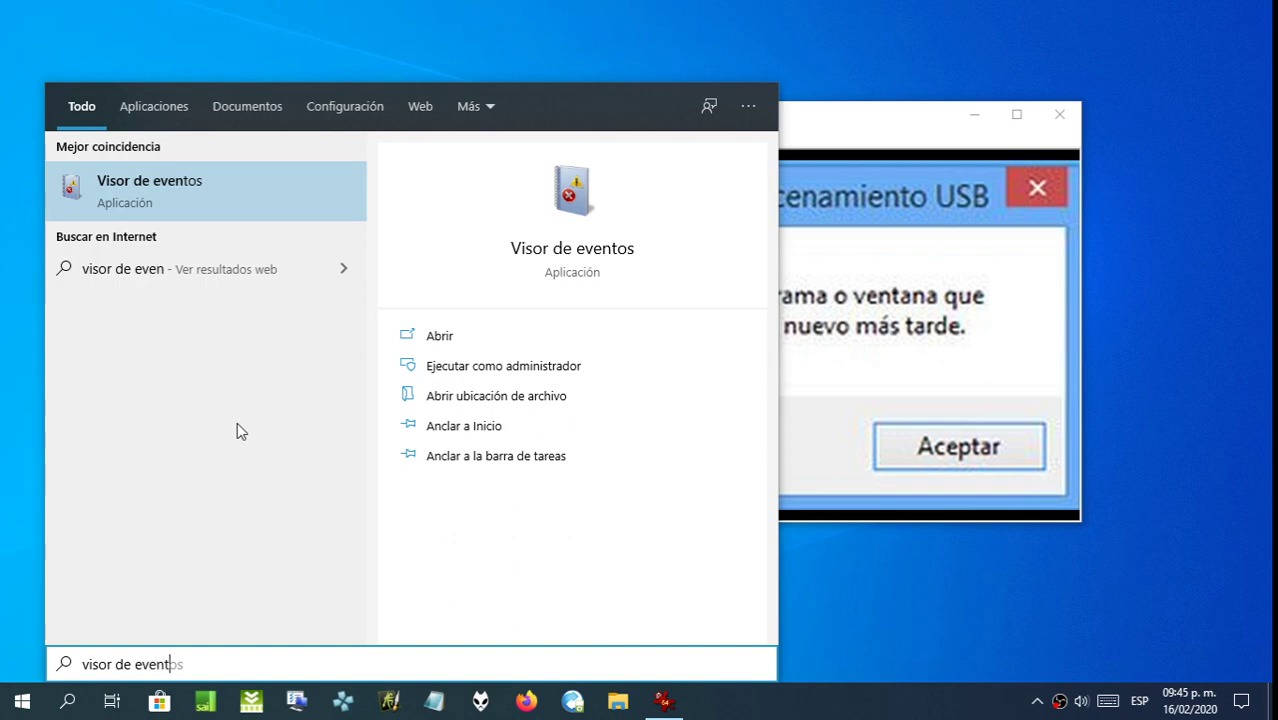
pyautogui.write('os')
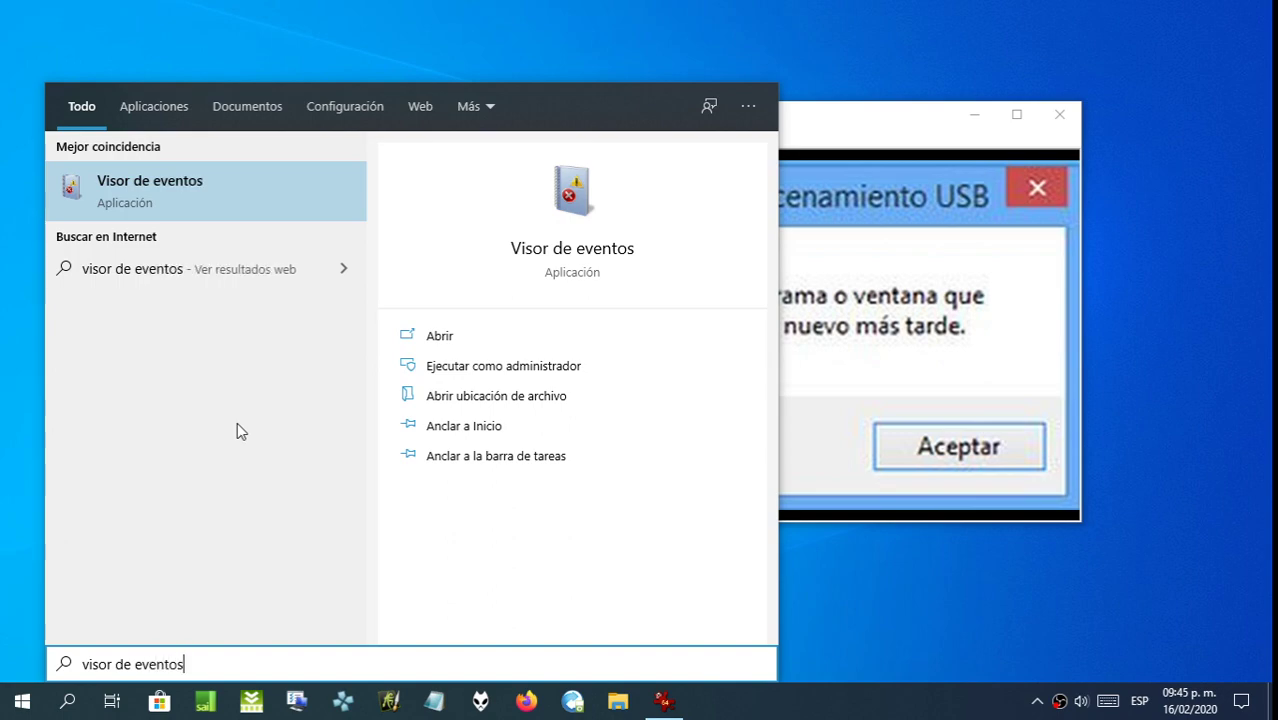
pyautogui.press('Return')
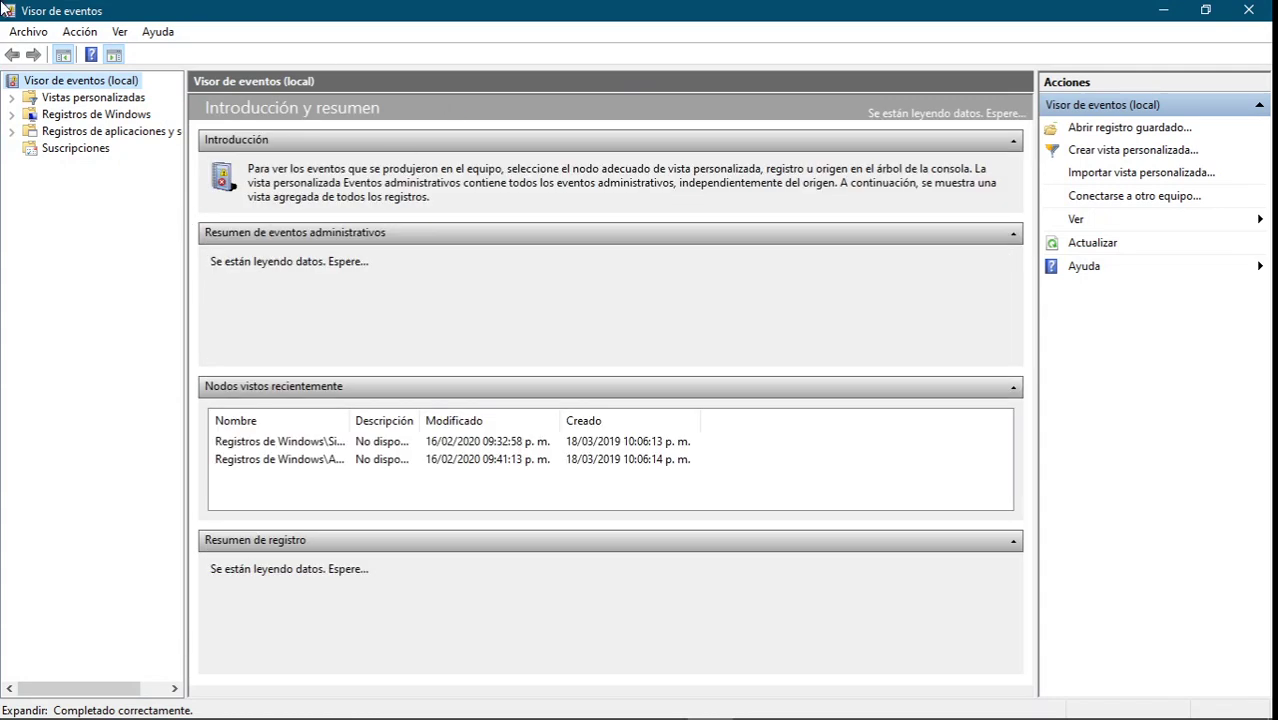
# Filter the Sistema log under Registros de Windows to show only events with ID 225
pyautogui.click(13, 116)
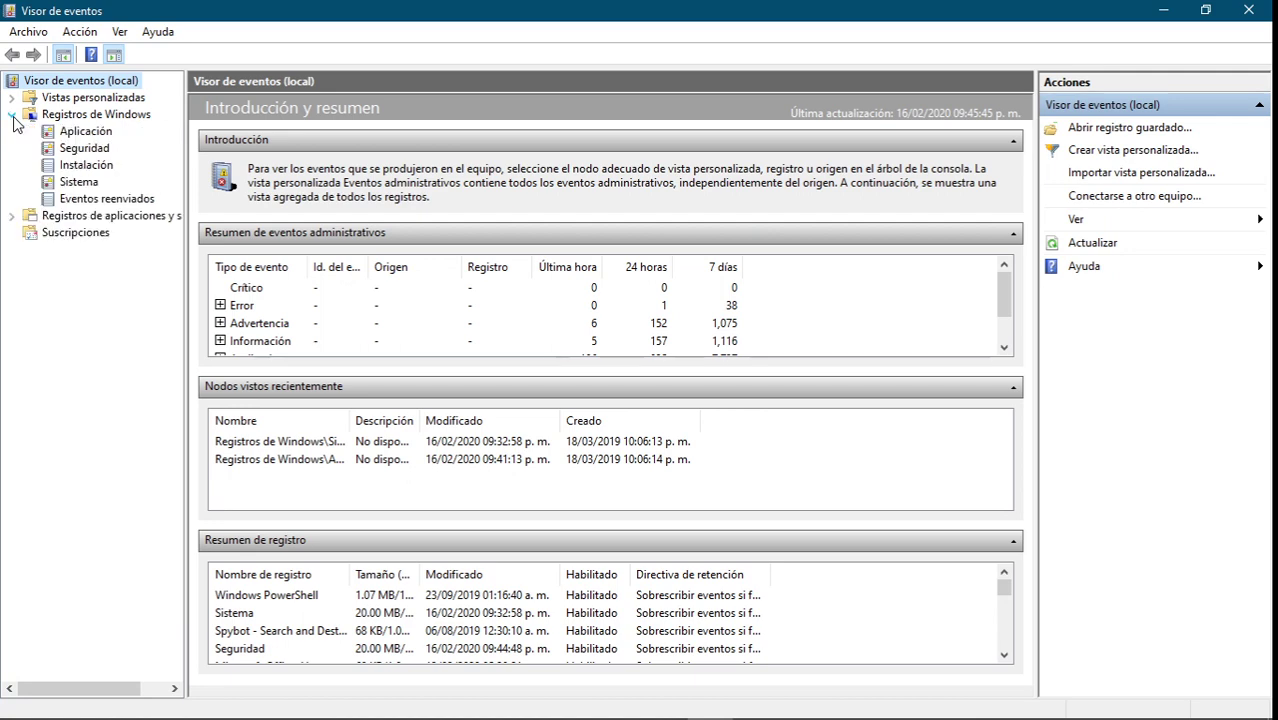
pyautogui.click(68, 185)
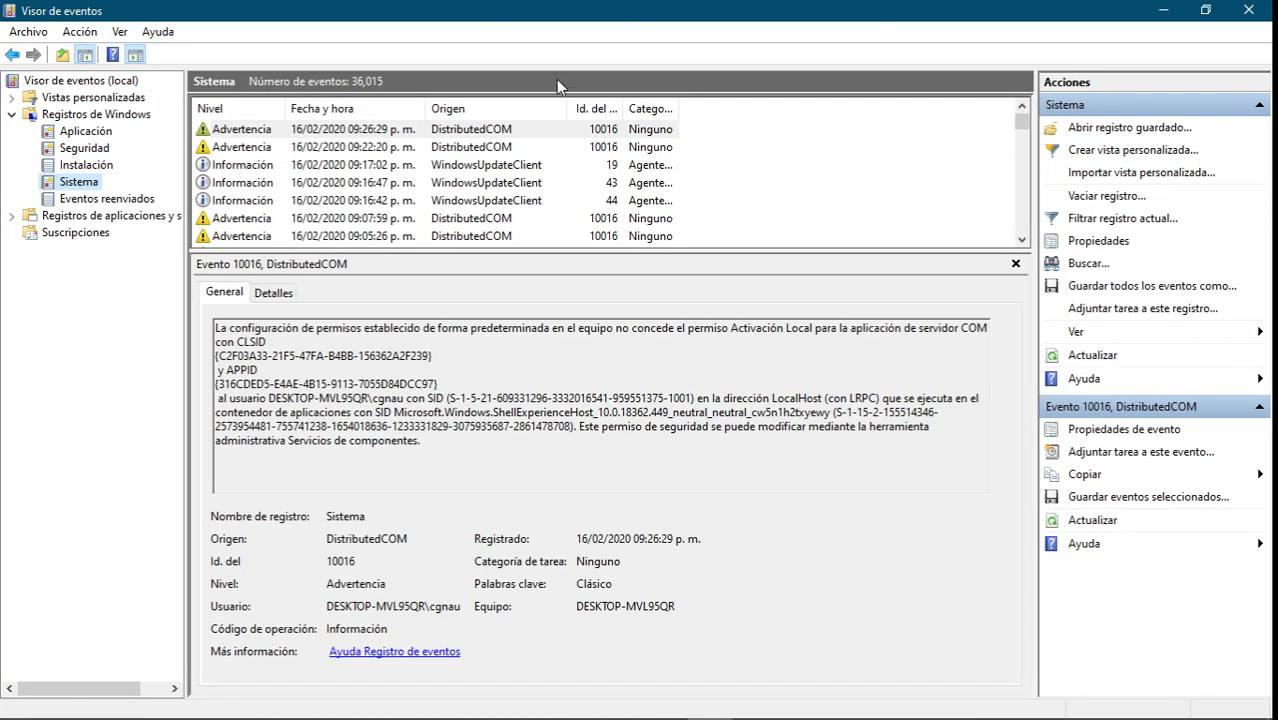
pyautogui.click(1158, 226)
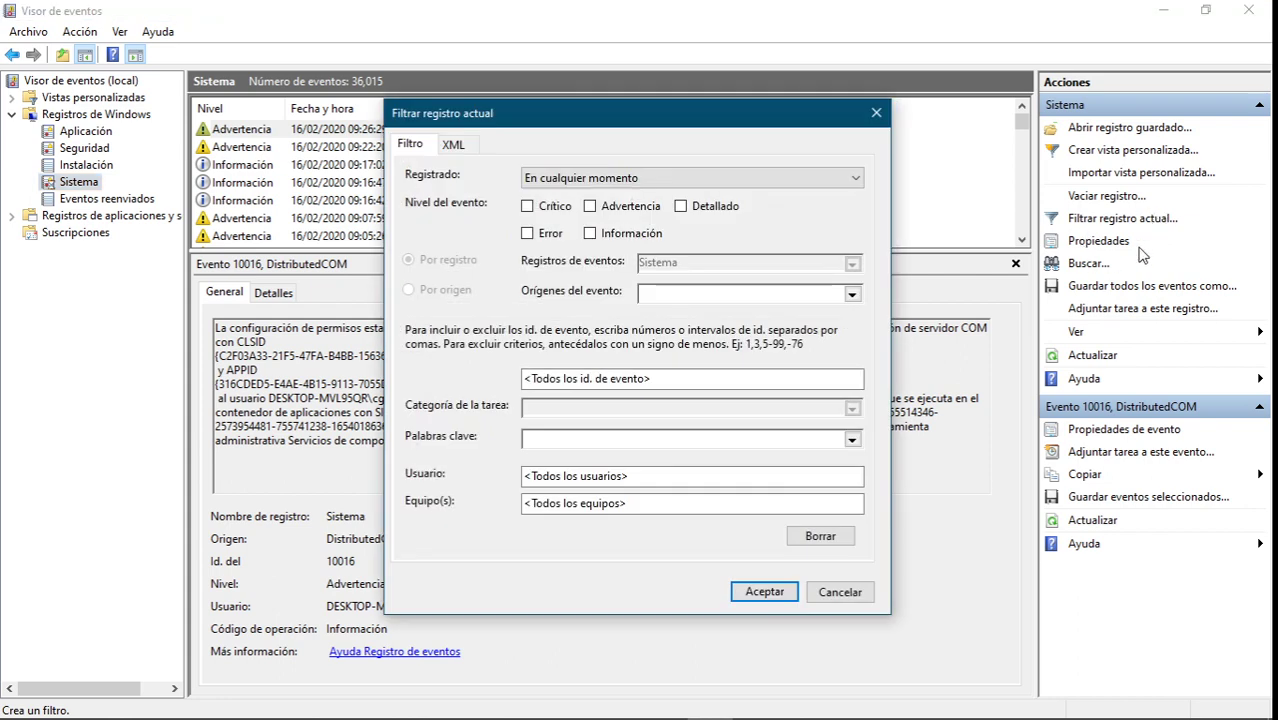
pyautogui.click(611, 384)
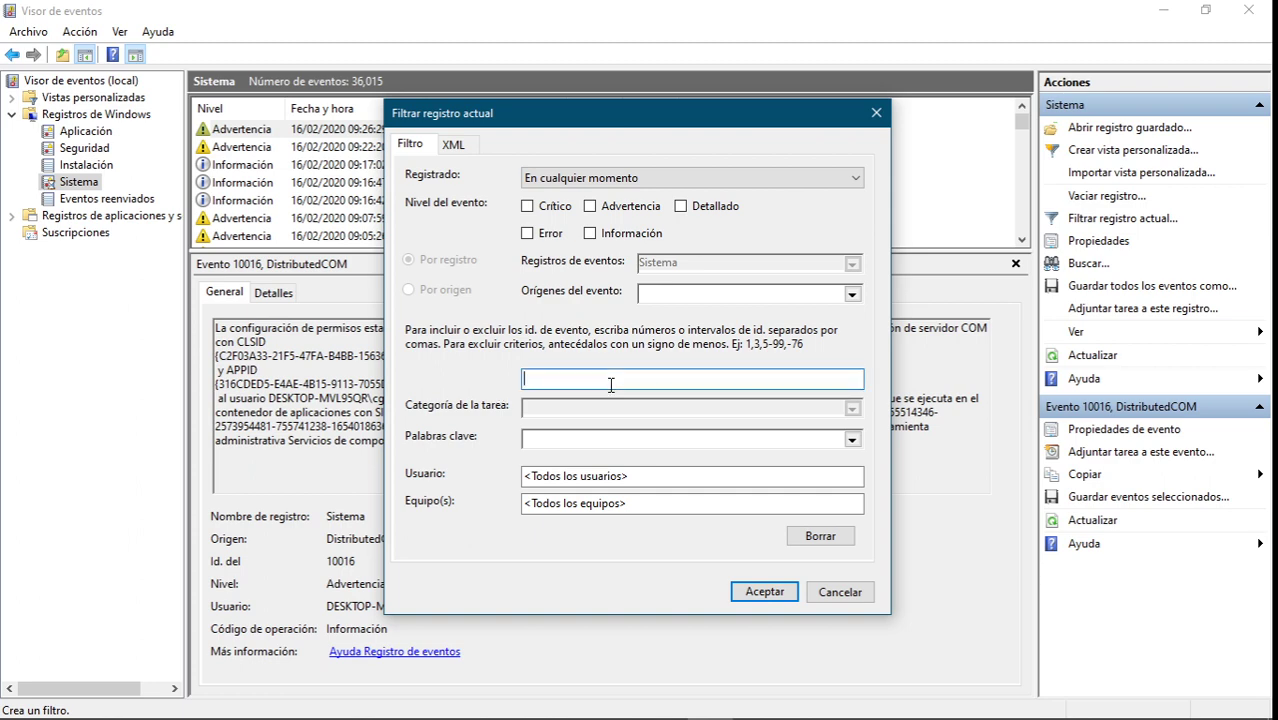
pyautogui.write('225')
pyautogui.press('Return')
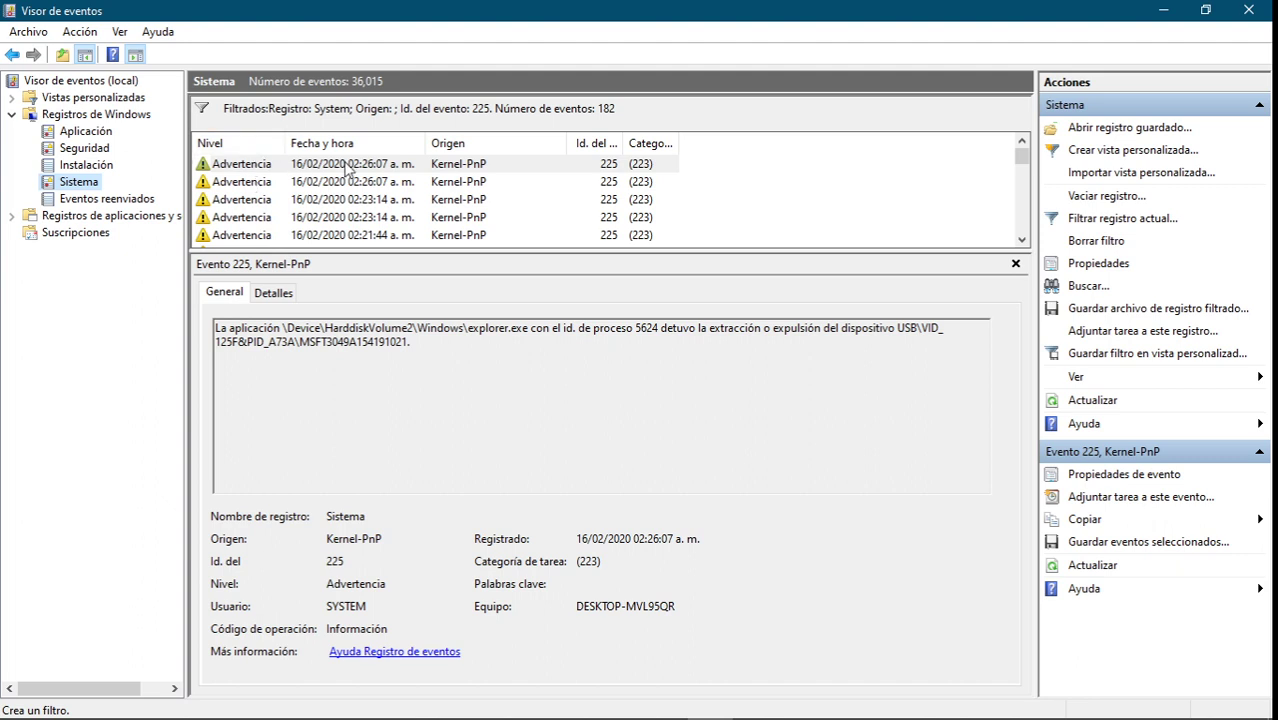
# Compare the descriptions of the two most recent event 225 warnings to identify the application that blocked the USB ejection
pyautogui.click(240, 166)
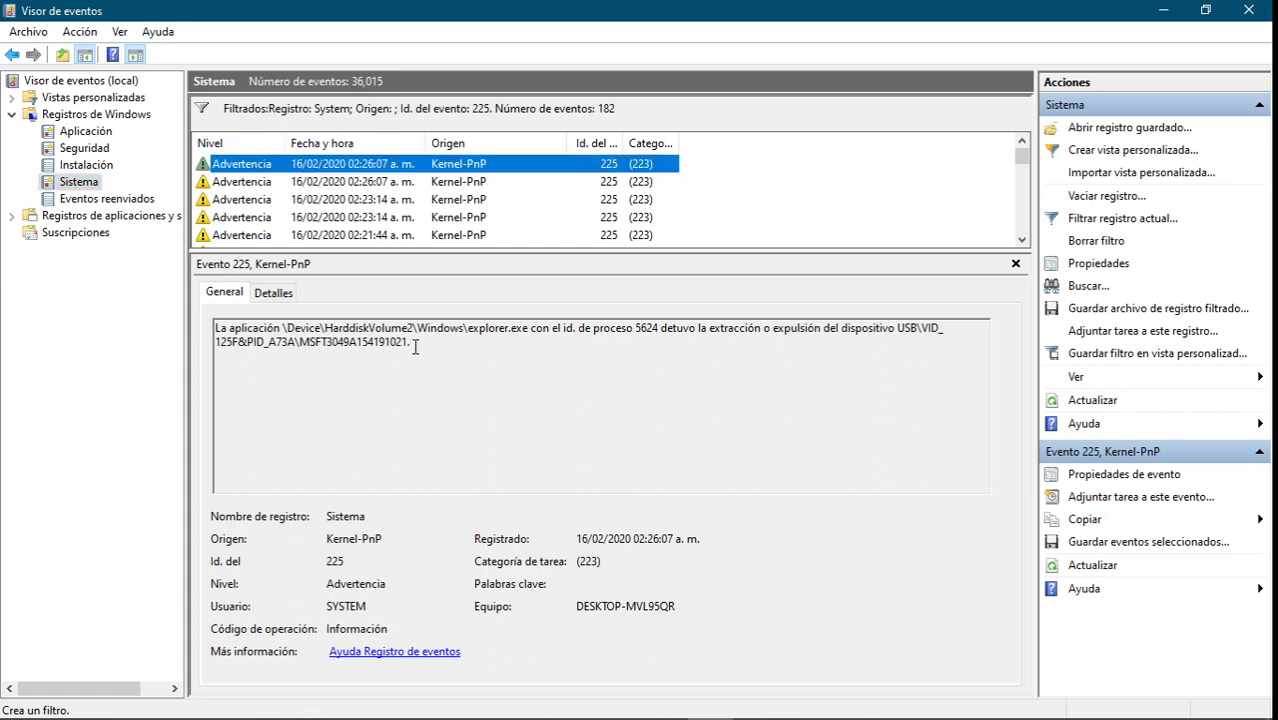
pyautogui.moveTo(468, 328); pyautogui.dragTo(529, 331)
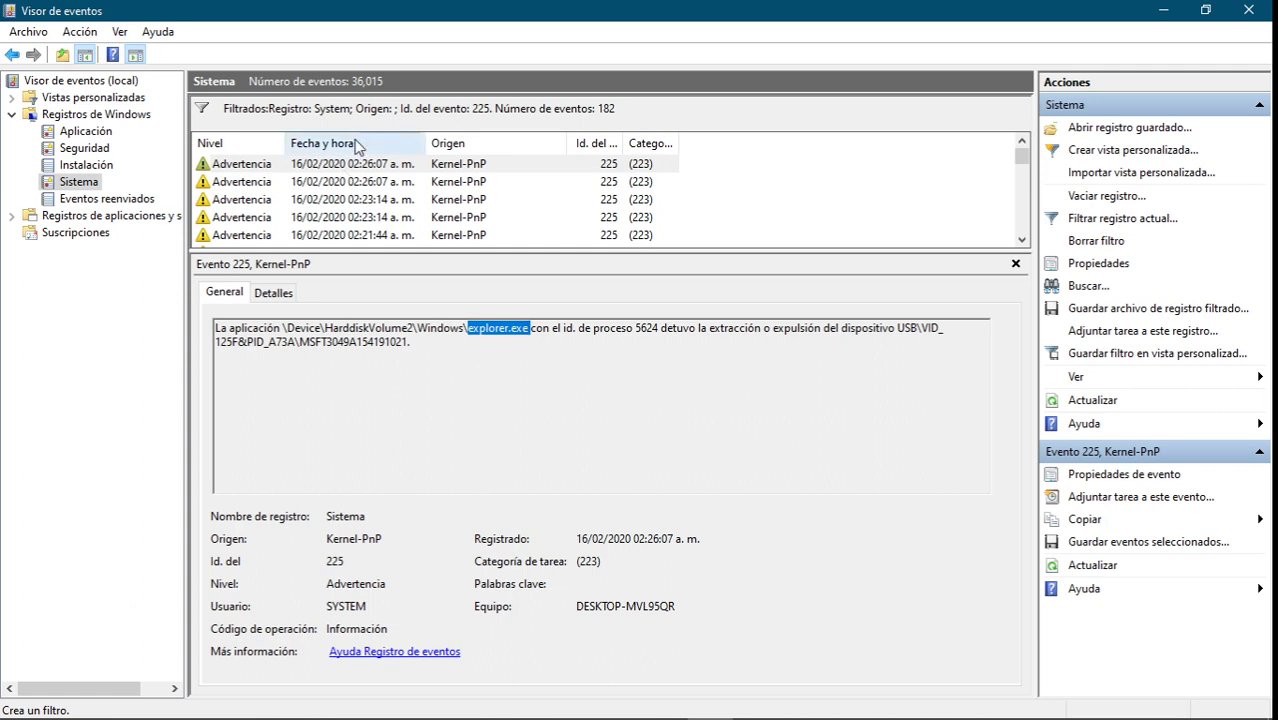
pyautogui.click(248, 180)
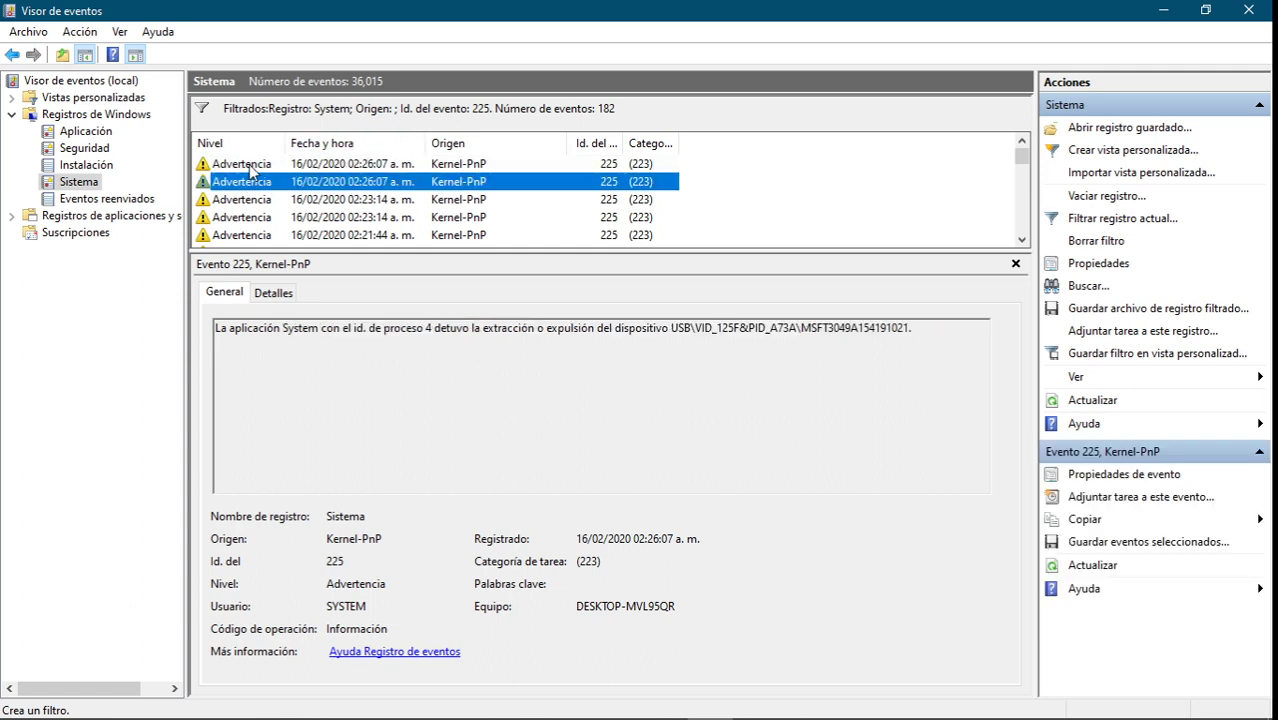
pyautogui.click(249, 166)
pyautogui.click(250, 185)
pyautogui.click(255, 168)
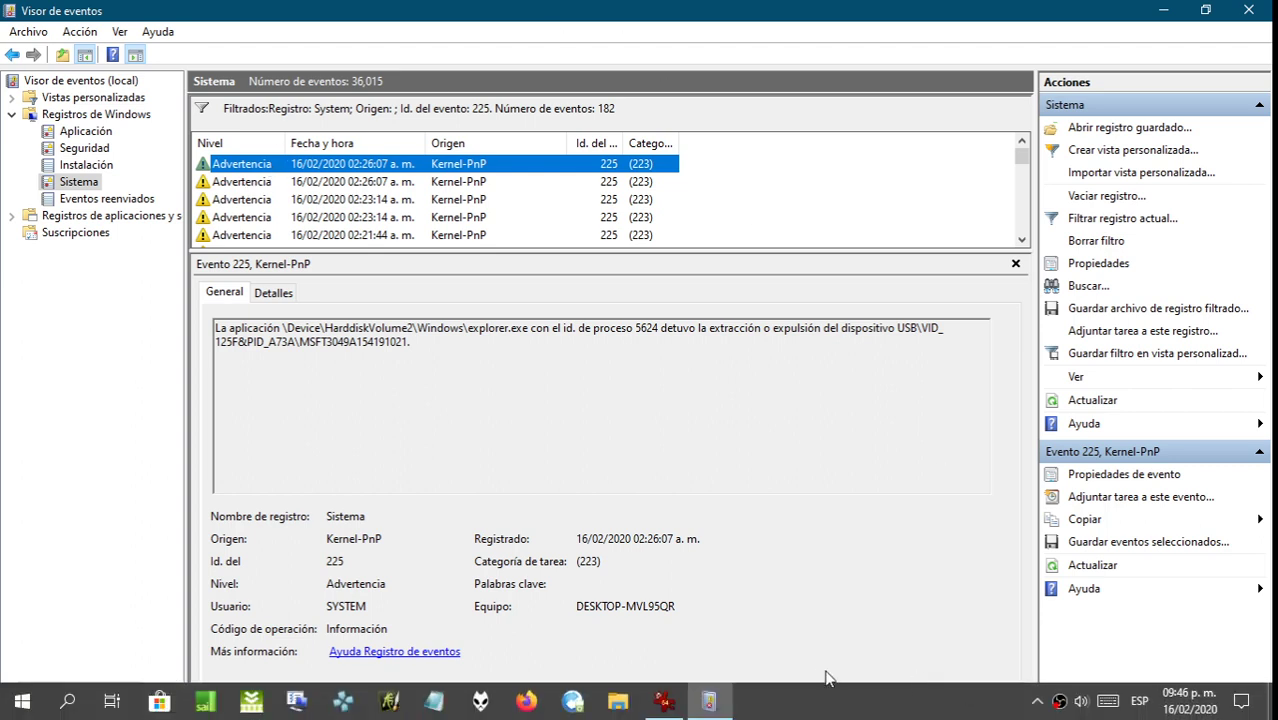
# Open the Administrador de tareas and restart the Explorador de Windows process
pyautogui.rightClick(836, 710)
pyautogui.click(910, 614)
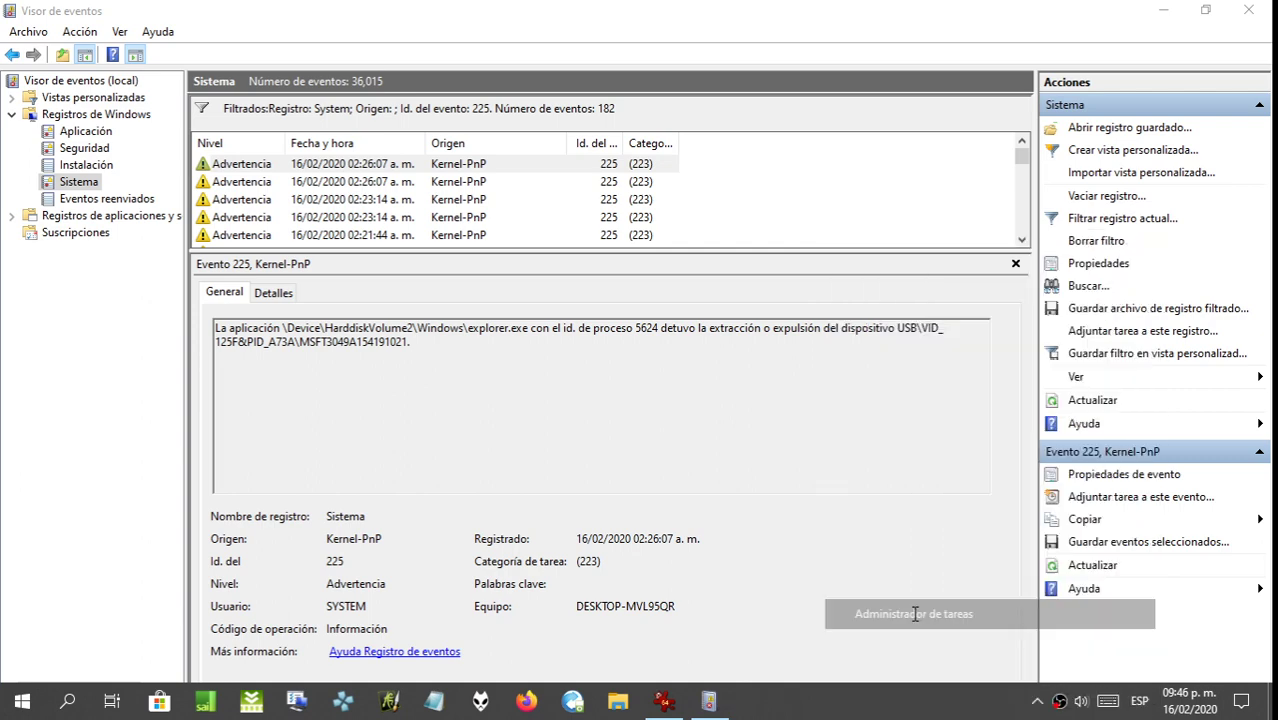
pyautogui.scroll(-6, 695, 310)
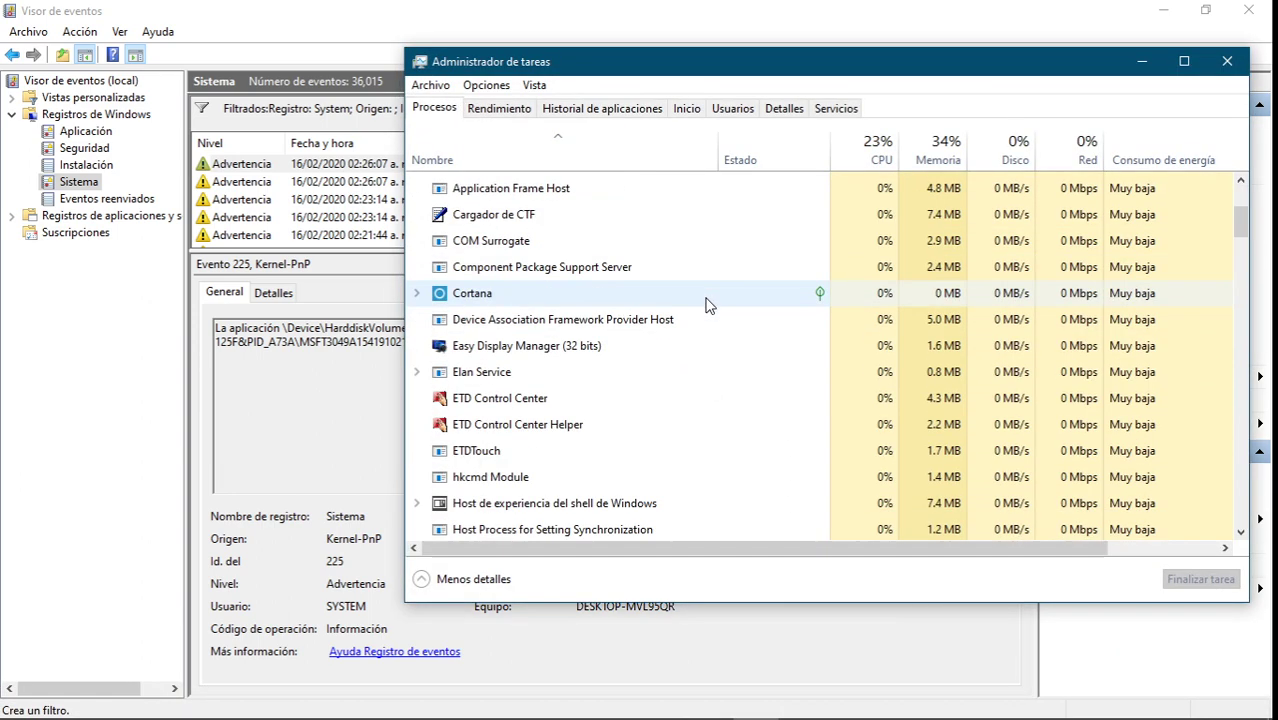
pyautogui.scroll(-8, 707, 305)
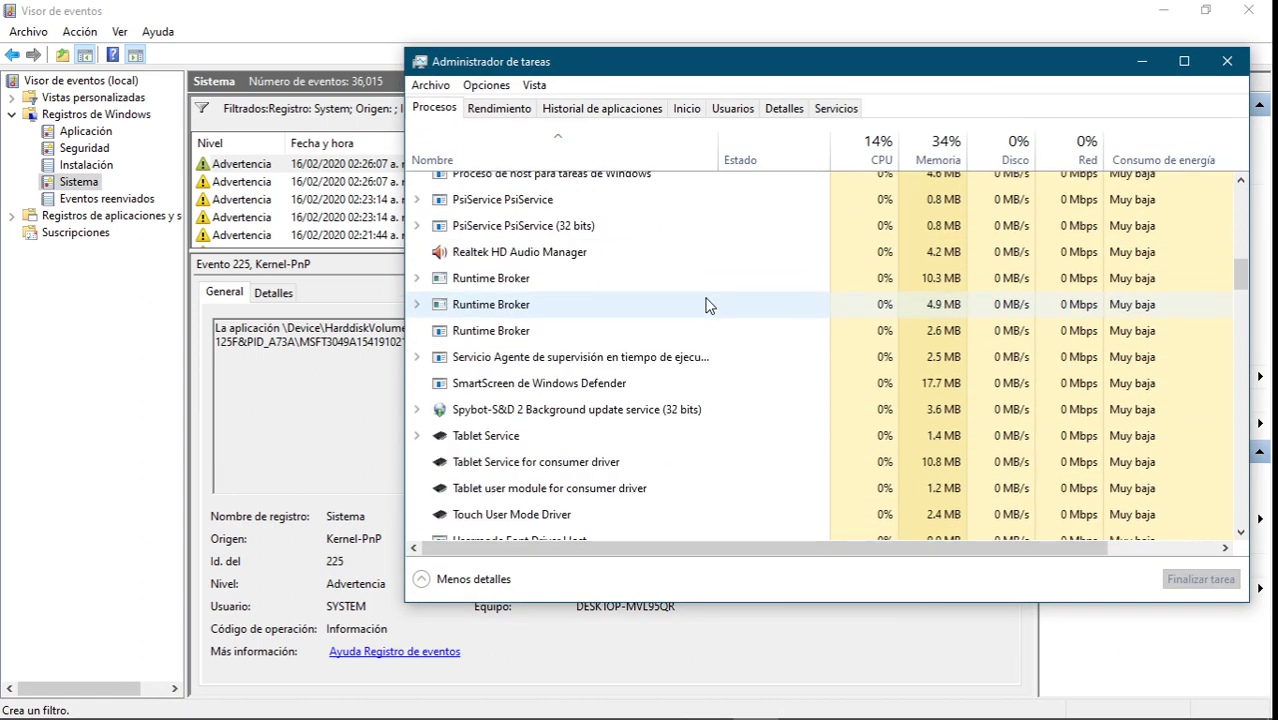
pyautogui.scroll(-5, 706, 305)
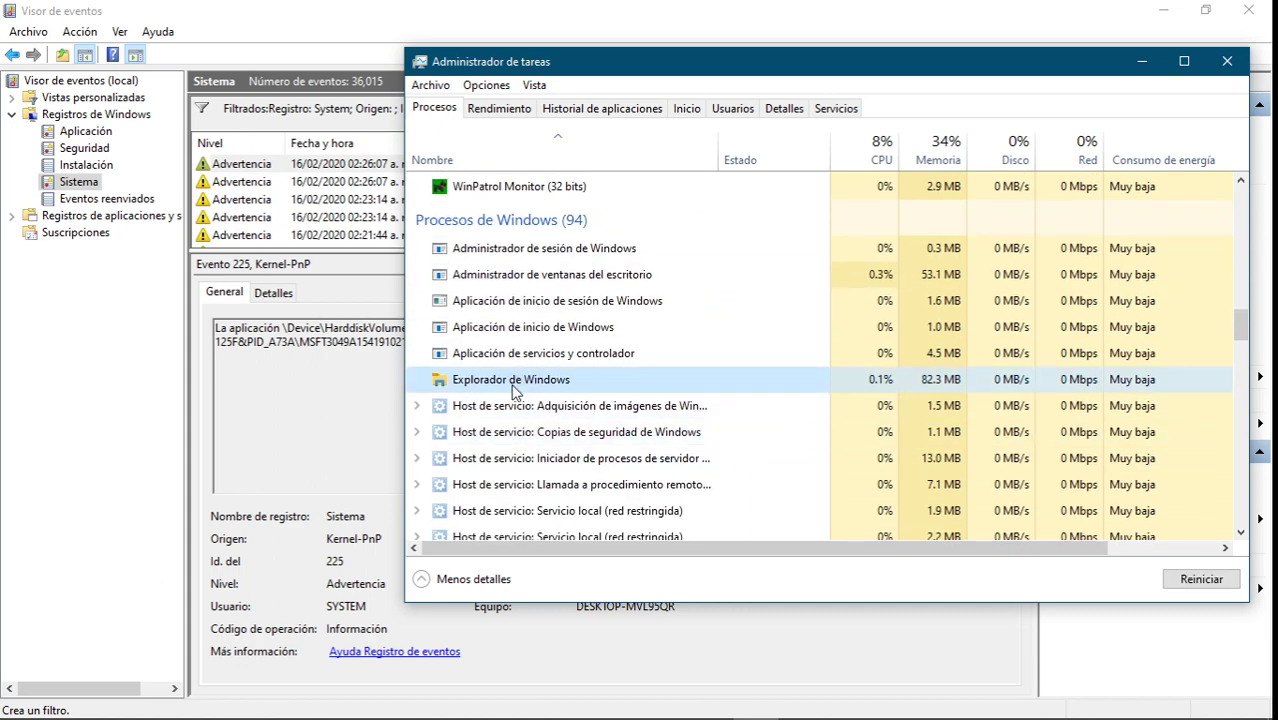
pyautogui.rightClick(512, 384)
pyautogui.click(566, 398)
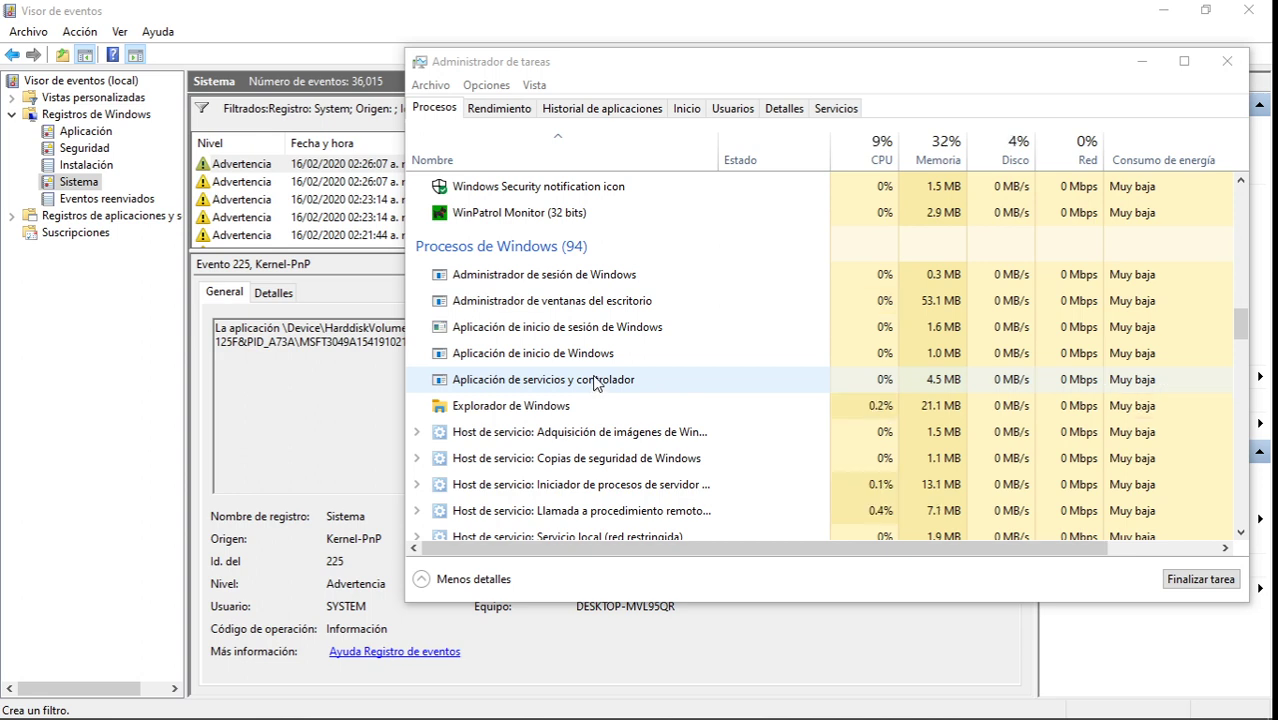
pyautogui.scroll(-1, 596, 384)
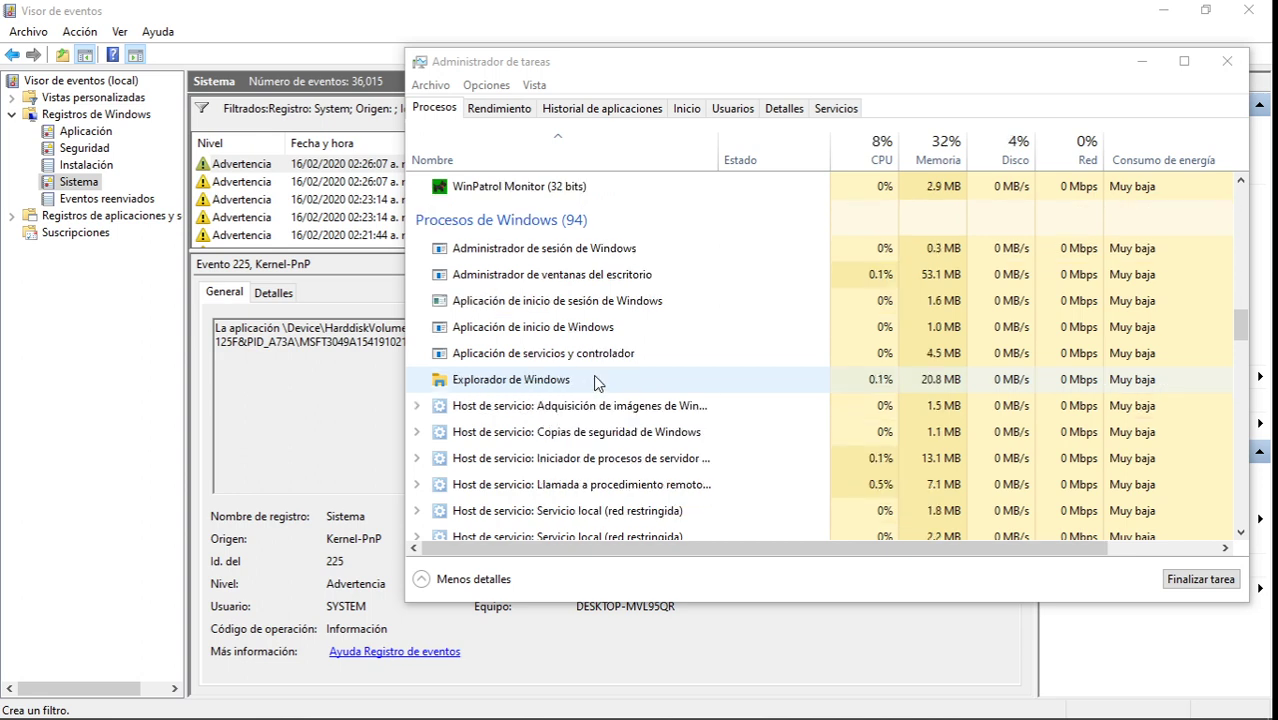
# Return to the Visor de eventos and browse the older event 225 warnings for other applications that blocked the device's ejection
pyautogui.click(321, 57)
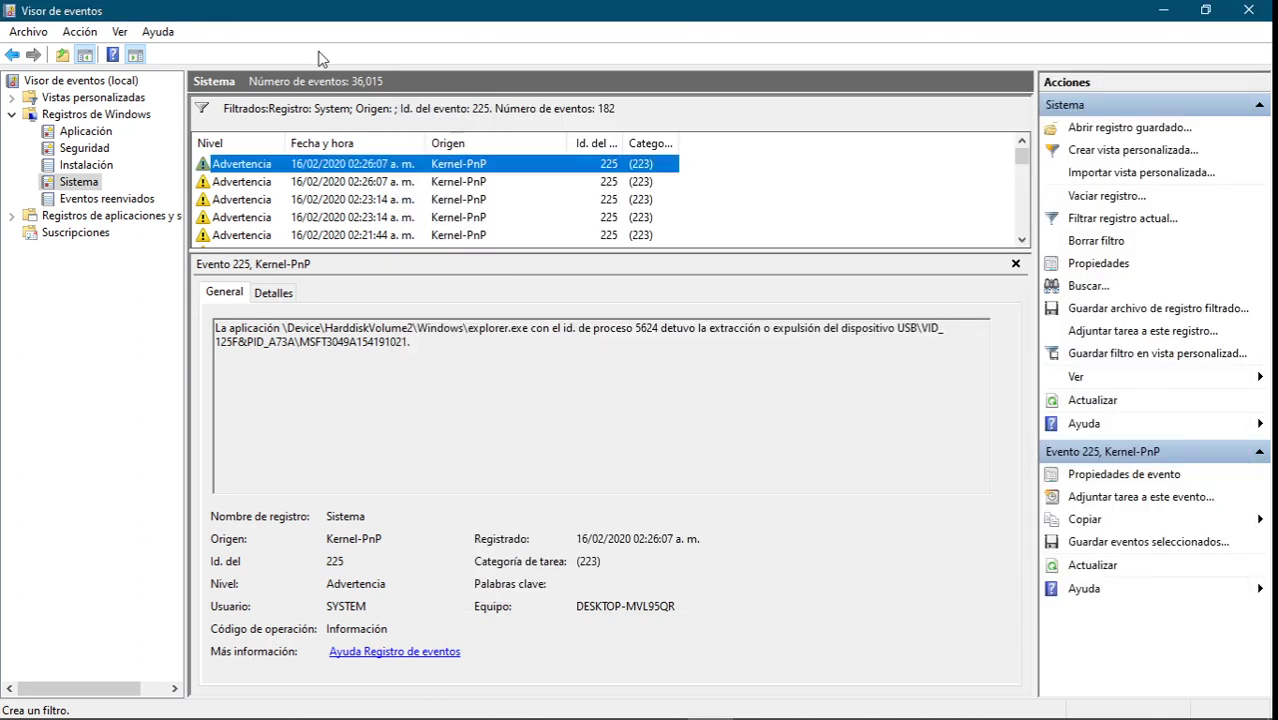
pyautogui.click(241, 204)
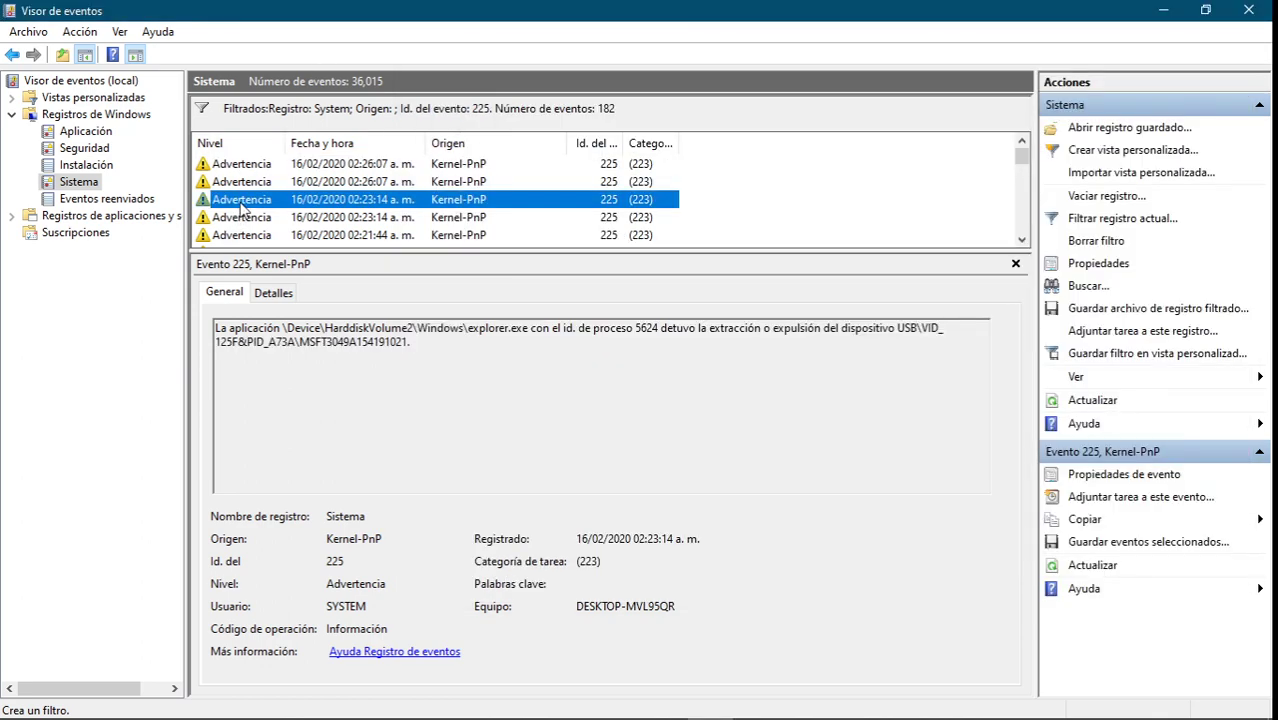
pyautogui.press('Down')
pyautogui.press('Down')
pyautogui.press('Down')
pyautogui.press('Down')
pyautogui.press('Down')
pyautogui.press('Down')
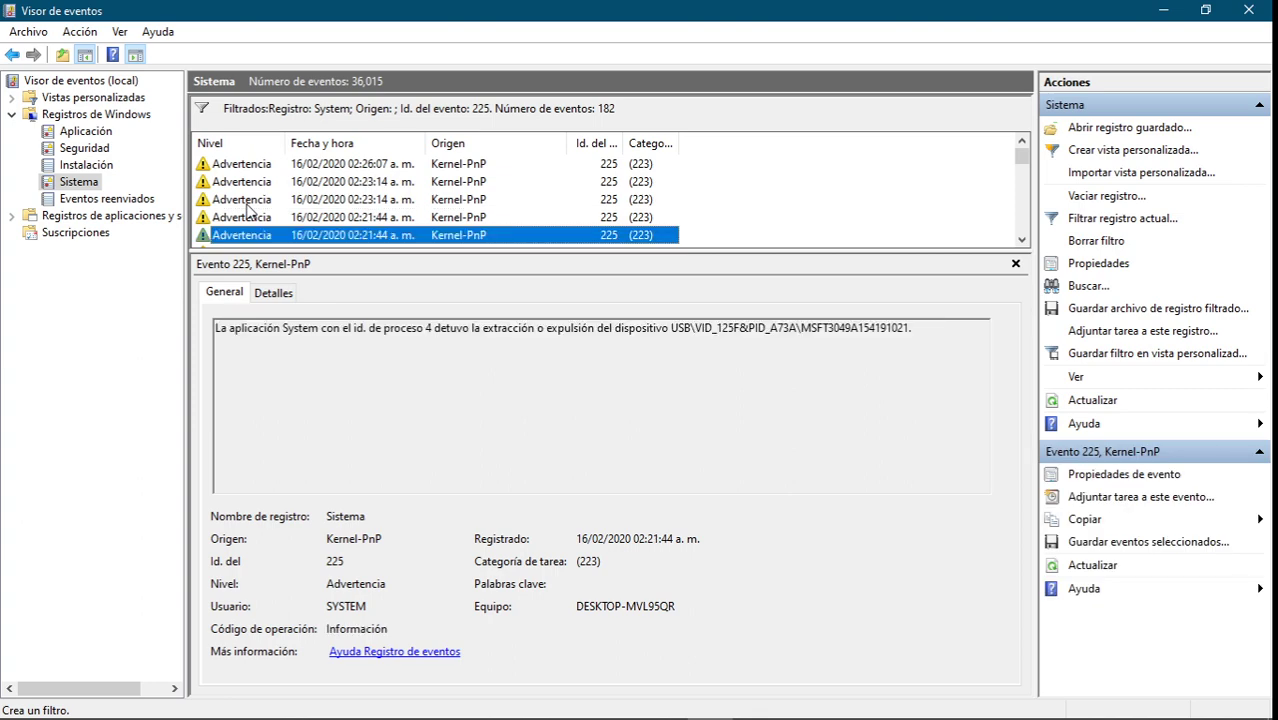
pyautogui.press('Down')
pyautogui.press('Down')
pyautogui.press('Down')
pyautogui.press('Down')
pyautogui.press('Down')
pyautogui.press('Down')
pyautogui.press('Down')
pyautogui.press('Down')
pyautogui.press('Down')
pyautogui.press('Down')
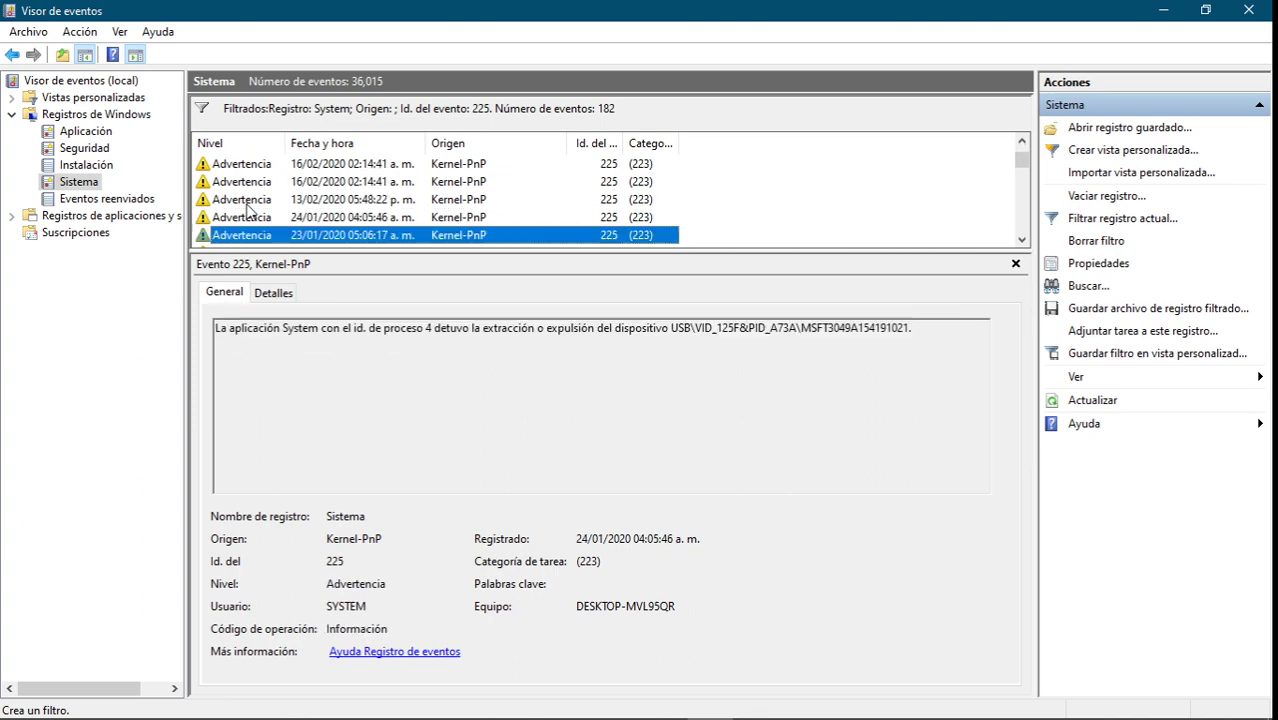
pyautogui.press('Down')
pyautogui.press('Down')
pyautogui.press('Down')
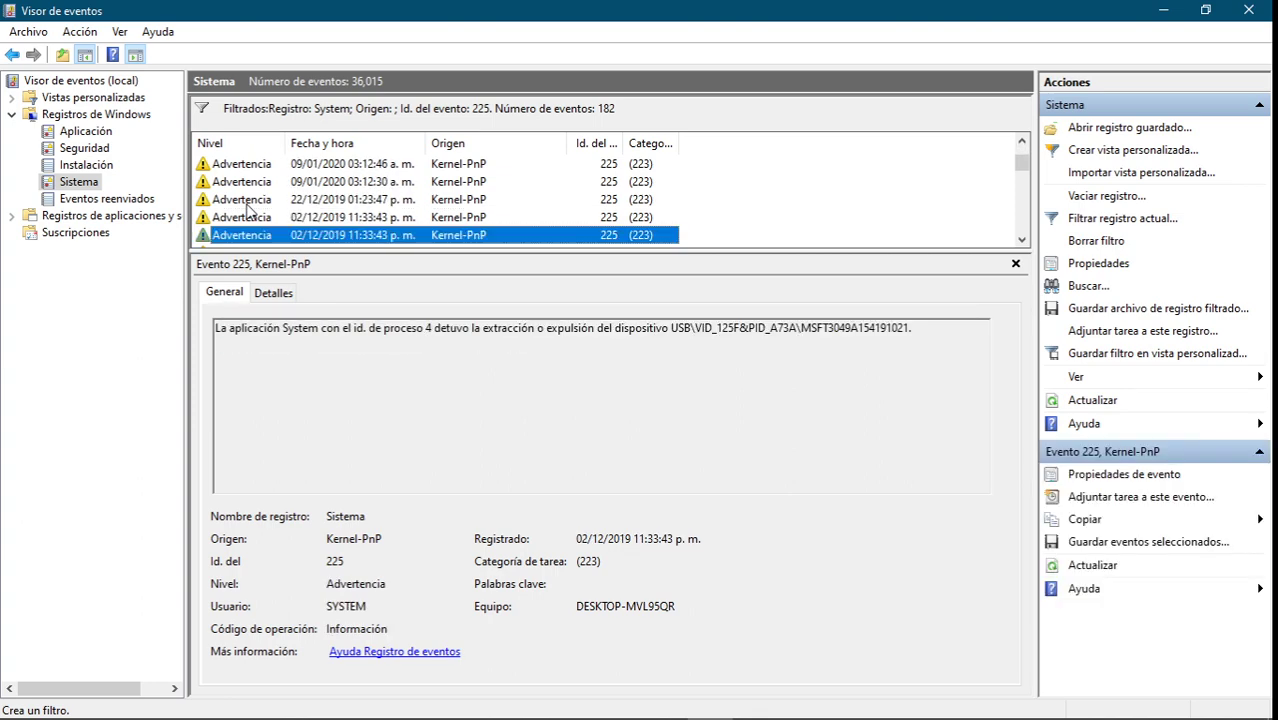
pyautogui.press('Up')
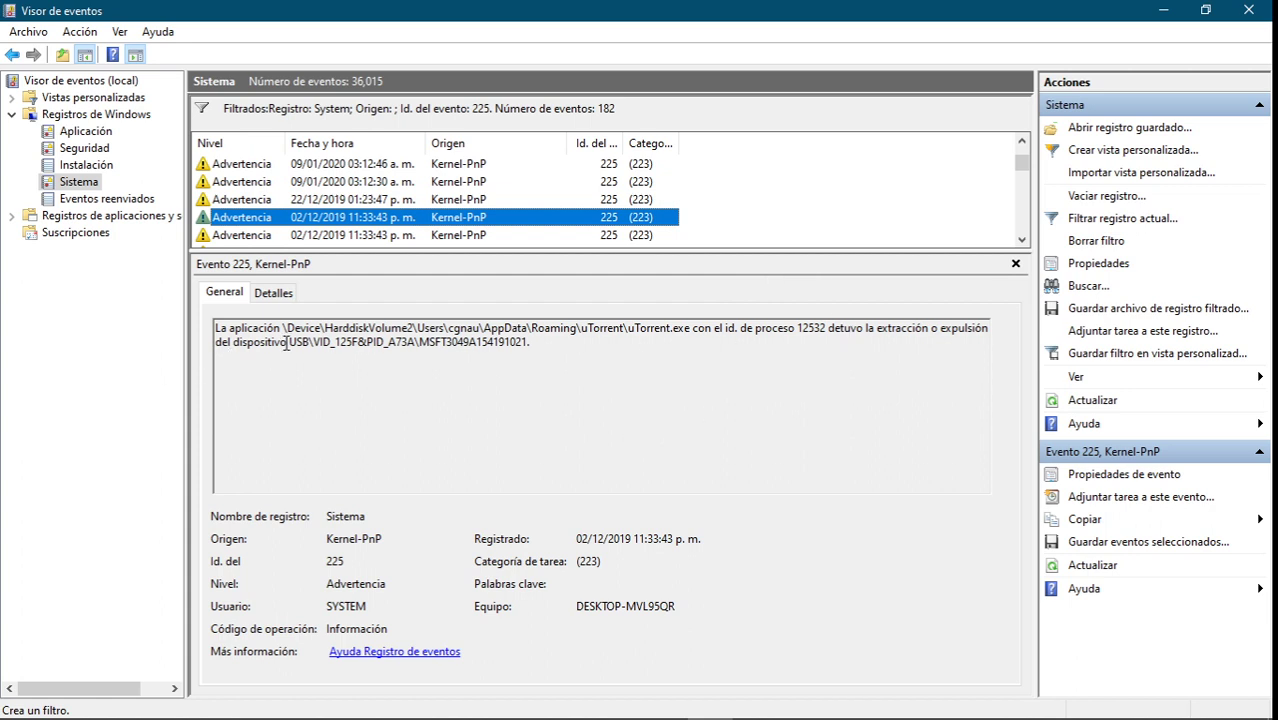
# Go back to the newest warnings and examine the application name and USB device identifier in the second event's description
pyautogui.scroll(3, 258, 142)
pyautogui.click(285, 168)
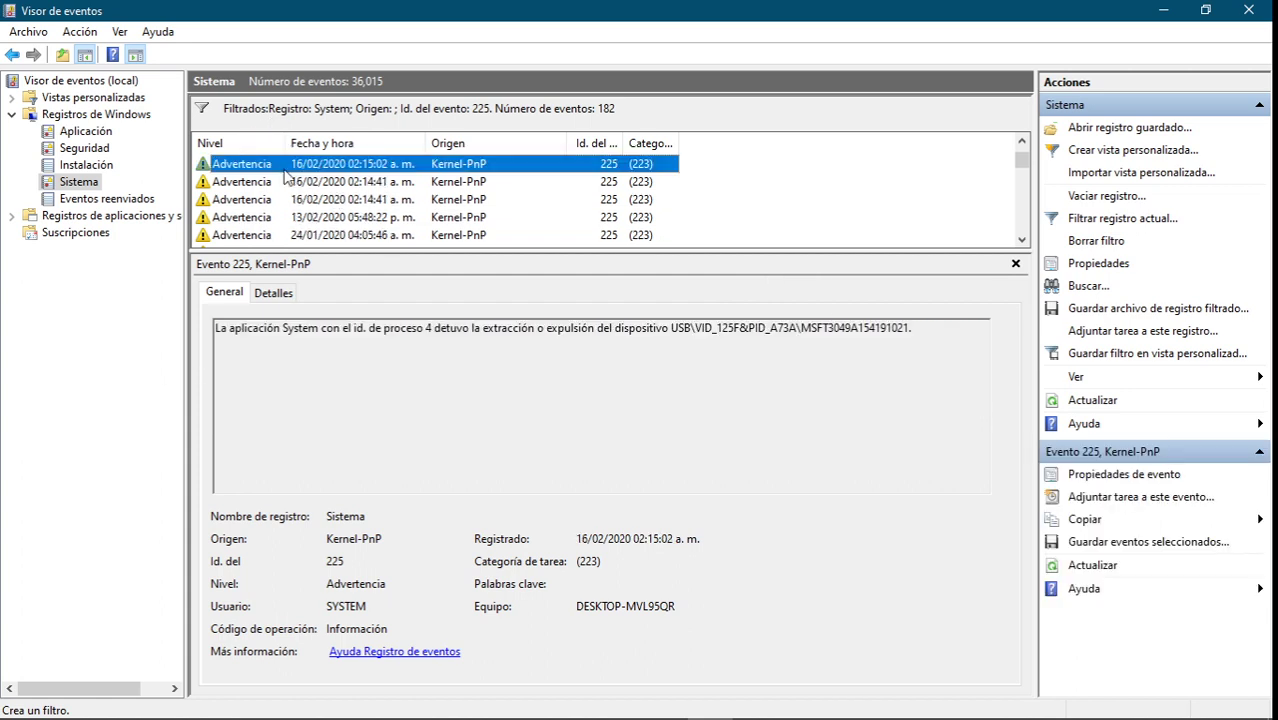
pyautogui.scroll(3, 285, 175)
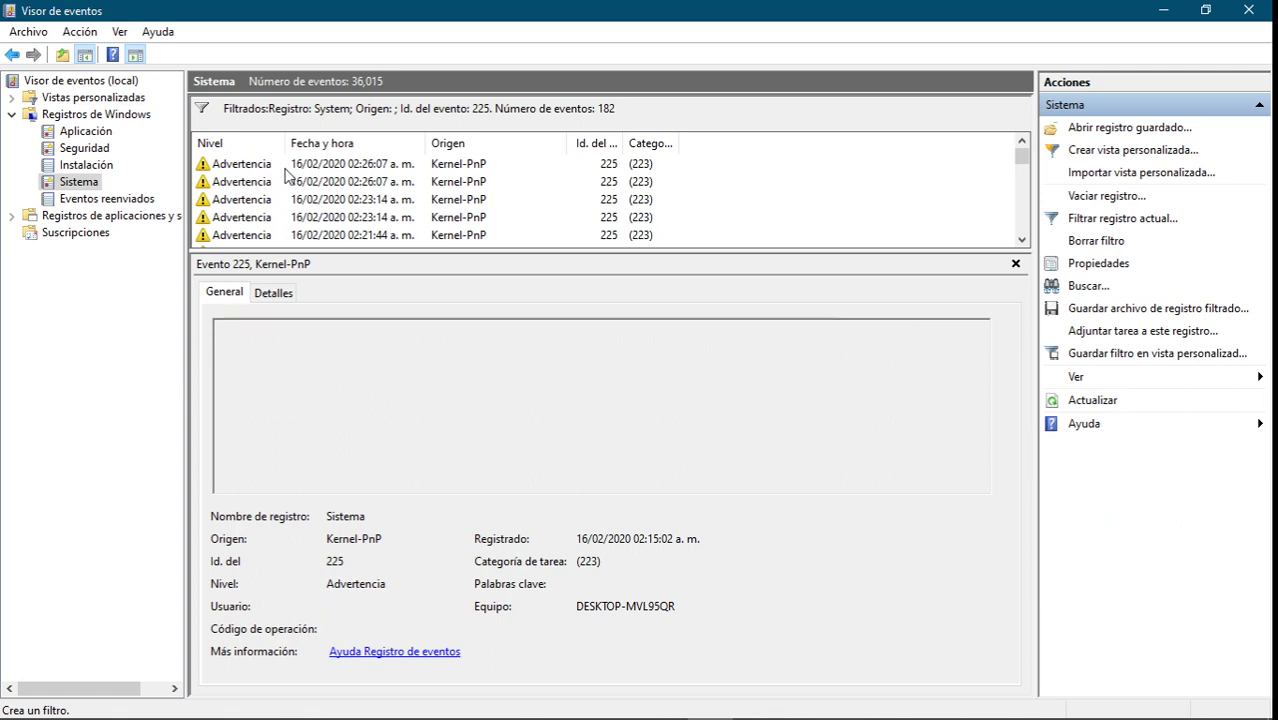
pyautogui.click(285, 169)
pyautogui.click(262, 181)
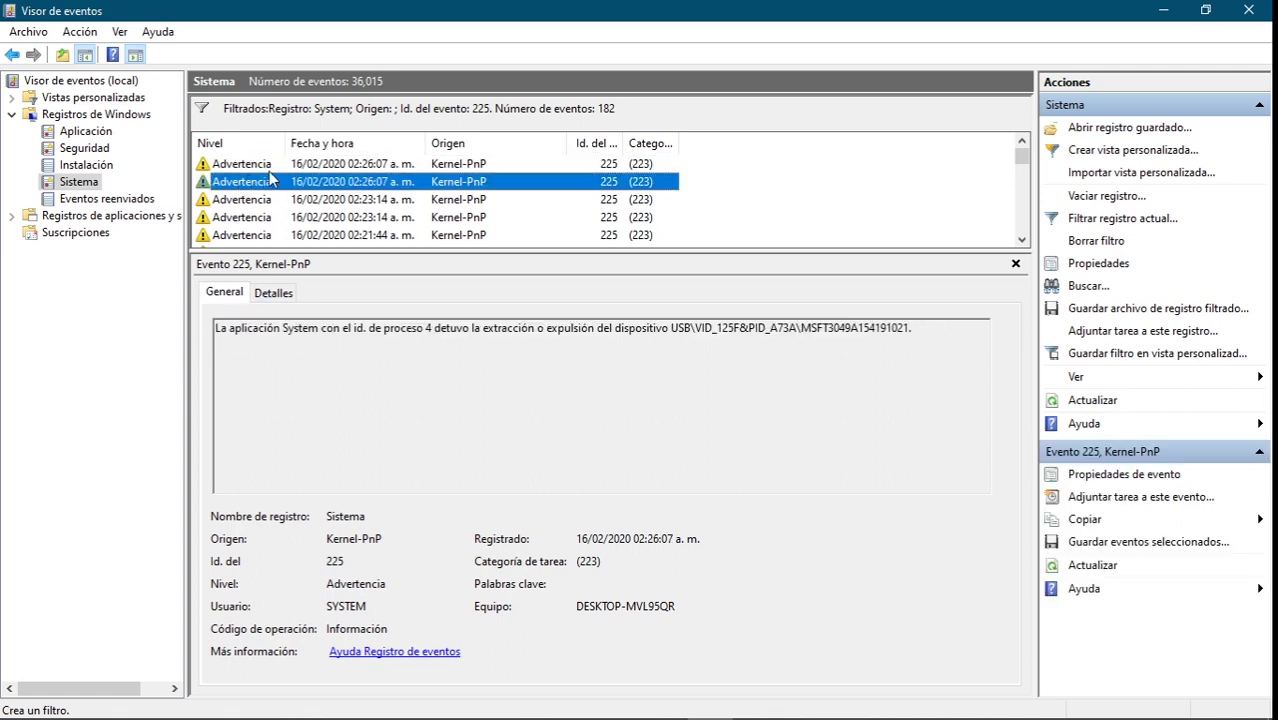
pyautogui.doubleClick(282, 330)
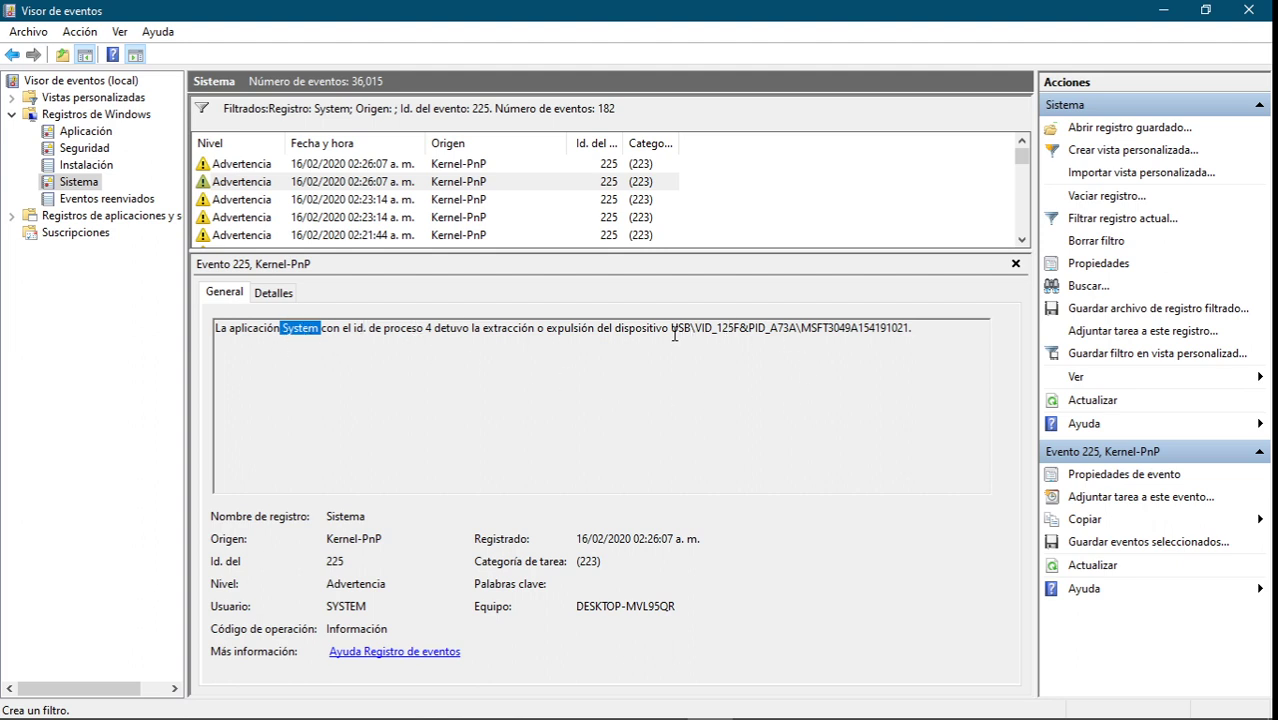
pyautogui.moveTo(671, 330); pyautogui.dragTo(893, 325)
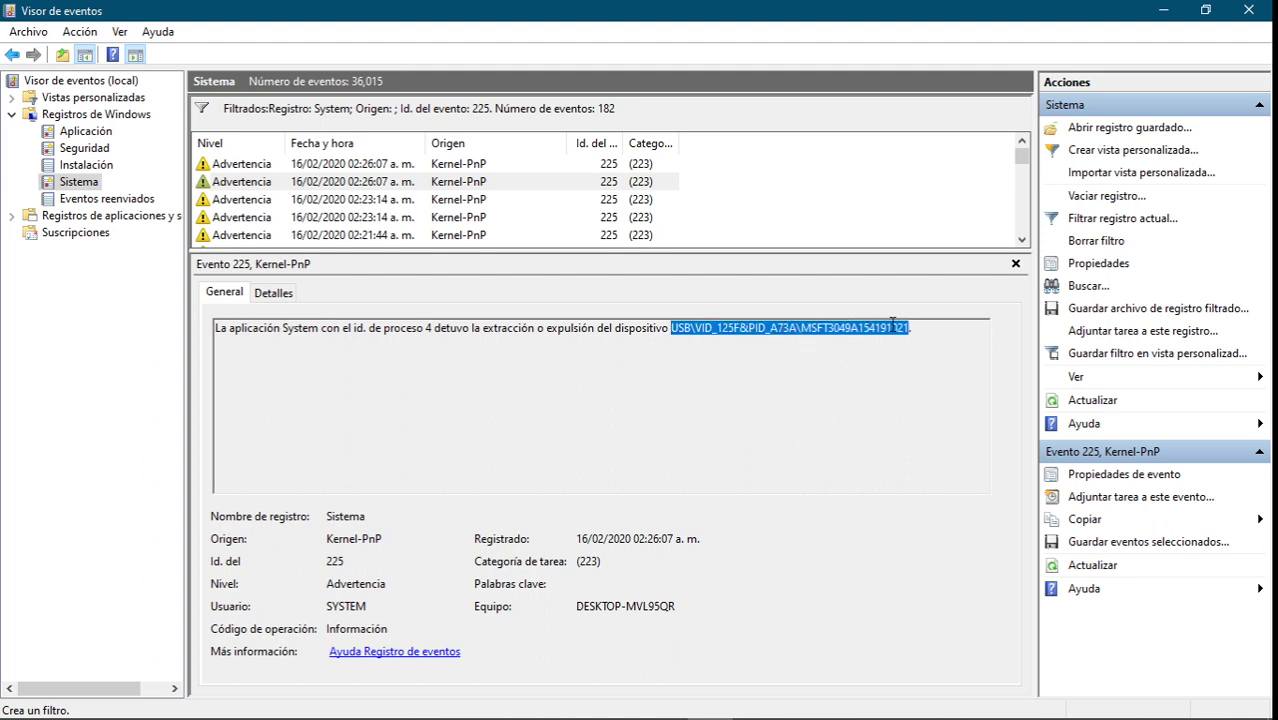
pyautogui.click(685, 328)
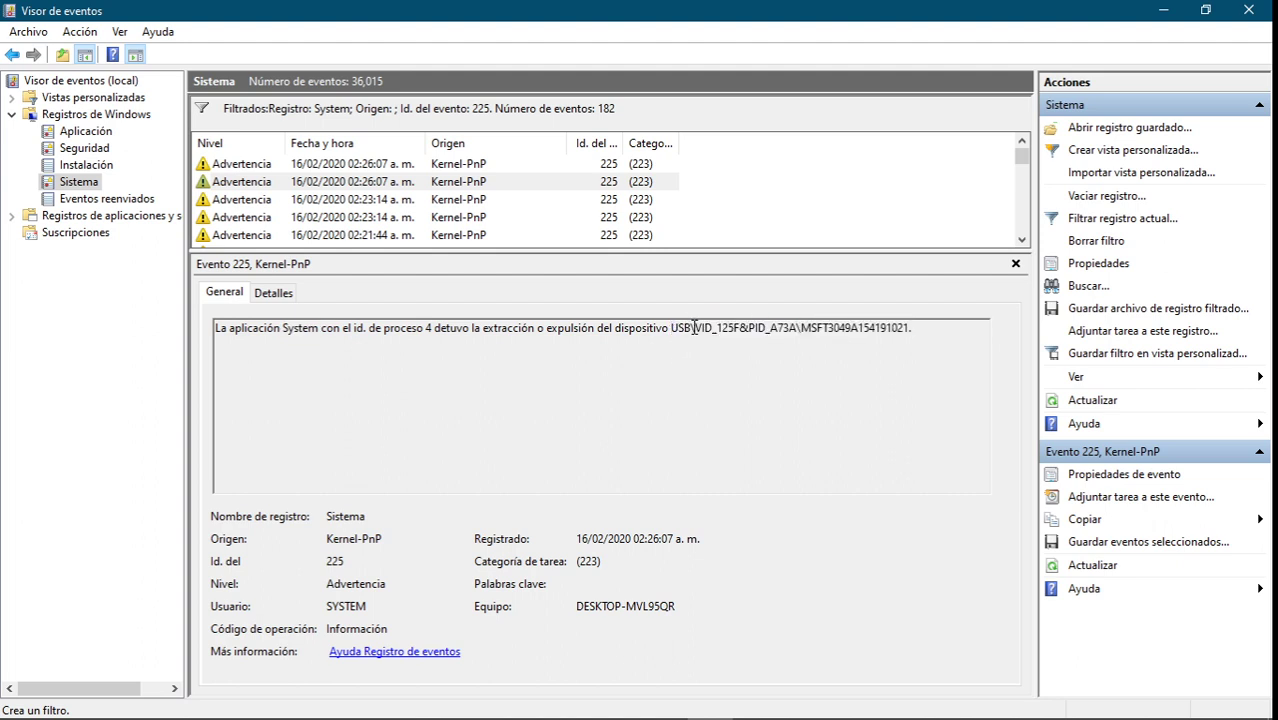
# Compare the USB device identifiers in the descriptions of the two newest event 225 warnings
pyautogui.doubleClick(680, 328)
pyautogui.moveTo(696, 328); pyautogui.dragTo(910, 331)
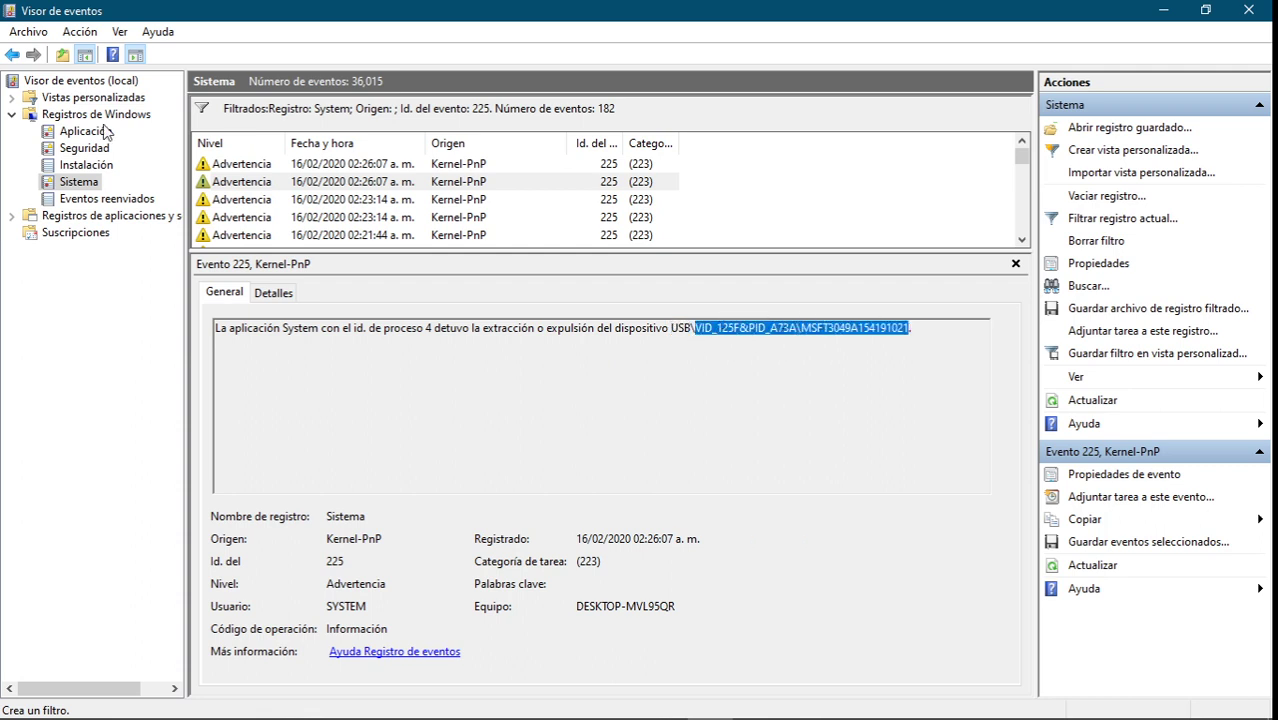
pyautogui.click(246, 165)
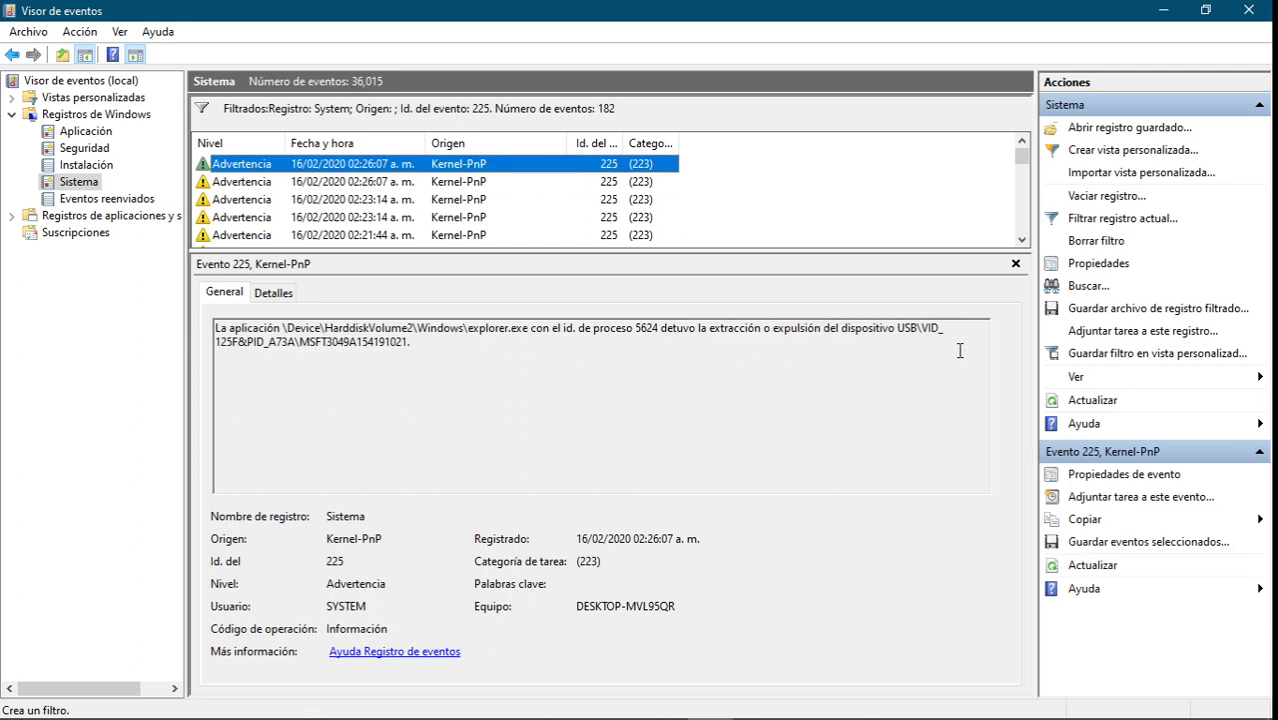
pyautogui.moveTo(898, 328); pyautogui.dragTo(398, 354)
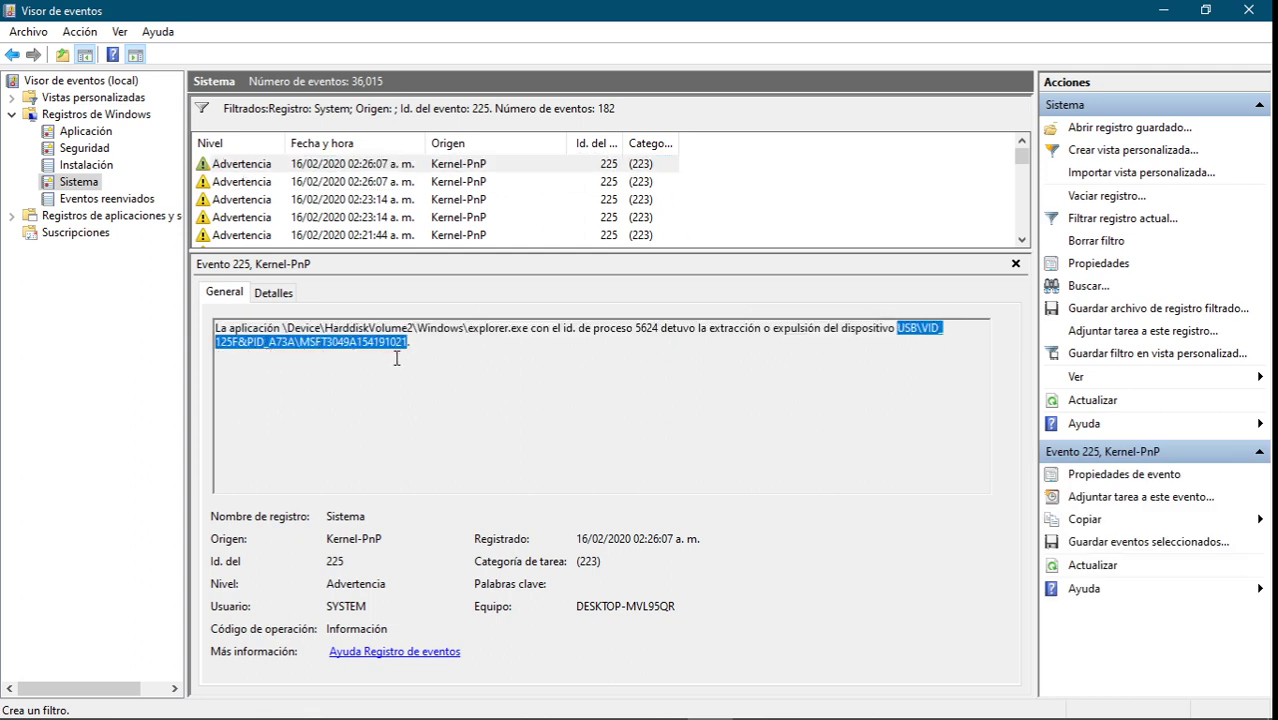
pyautogui.click(232, 168)
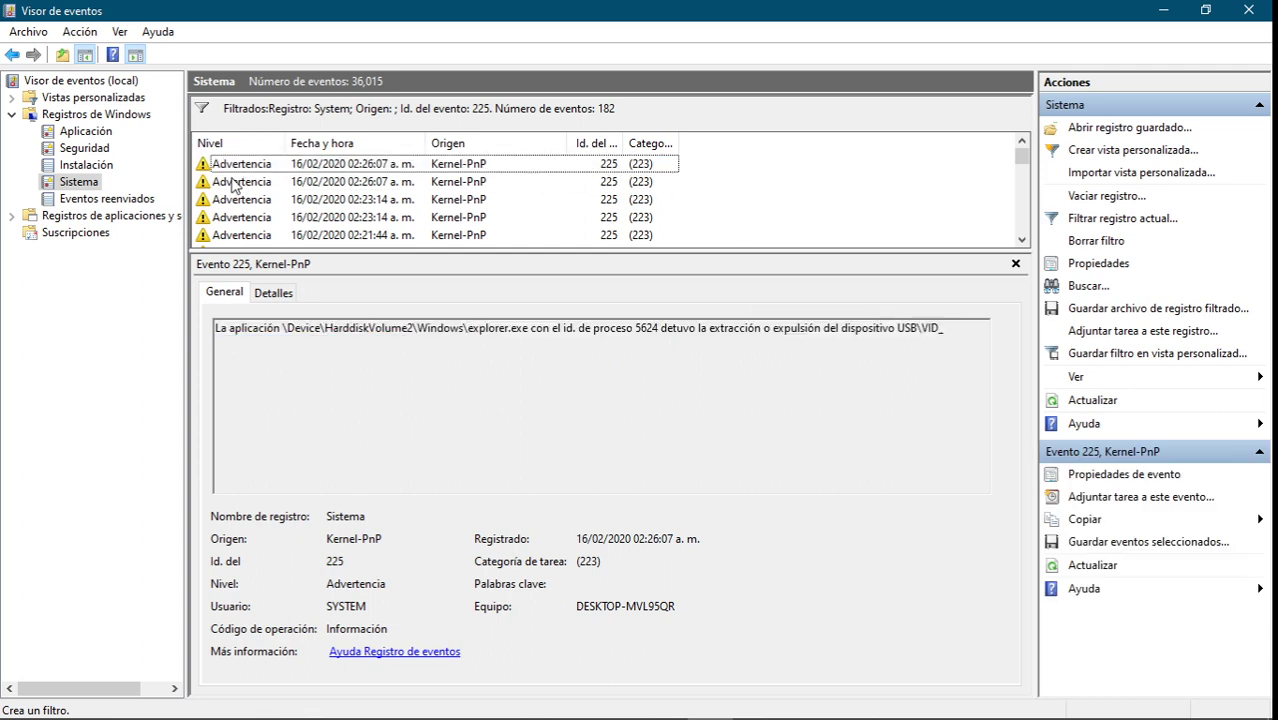
pyautogui.click(232, 182)
pyautogui.click(232, 170)
pyautogui.click(236, 182)
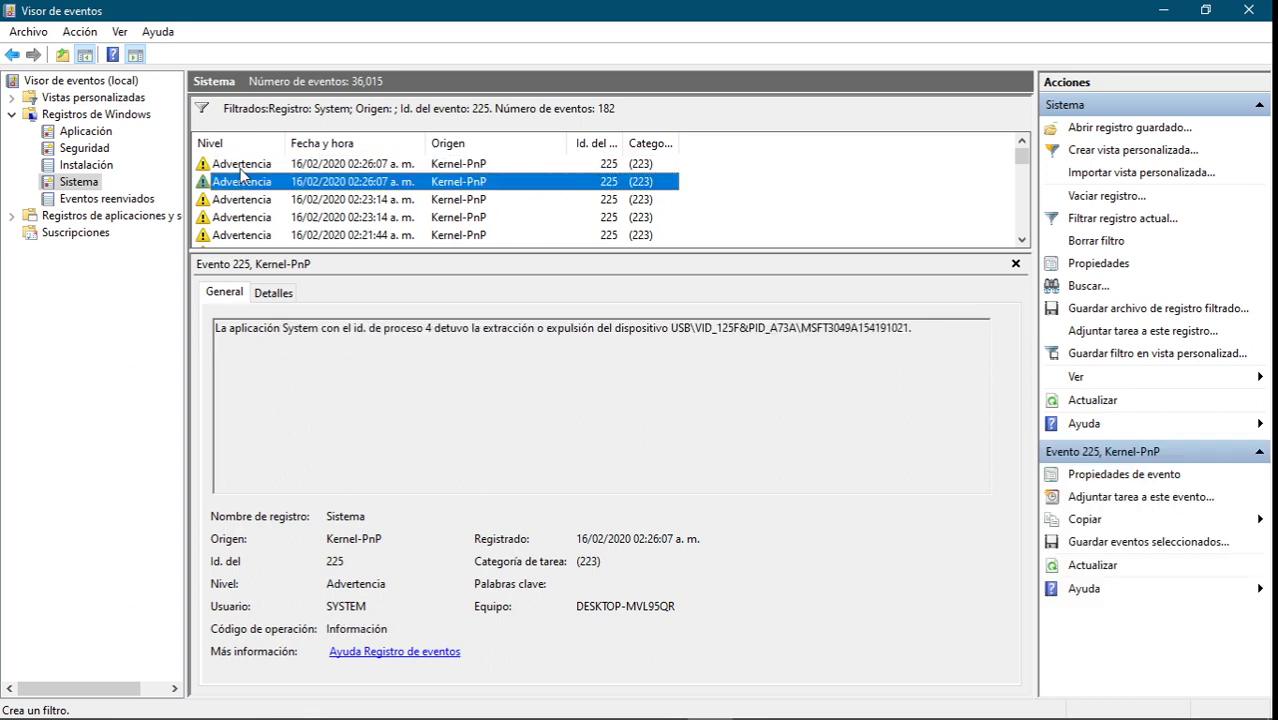
pyautogui.click(240, 167)
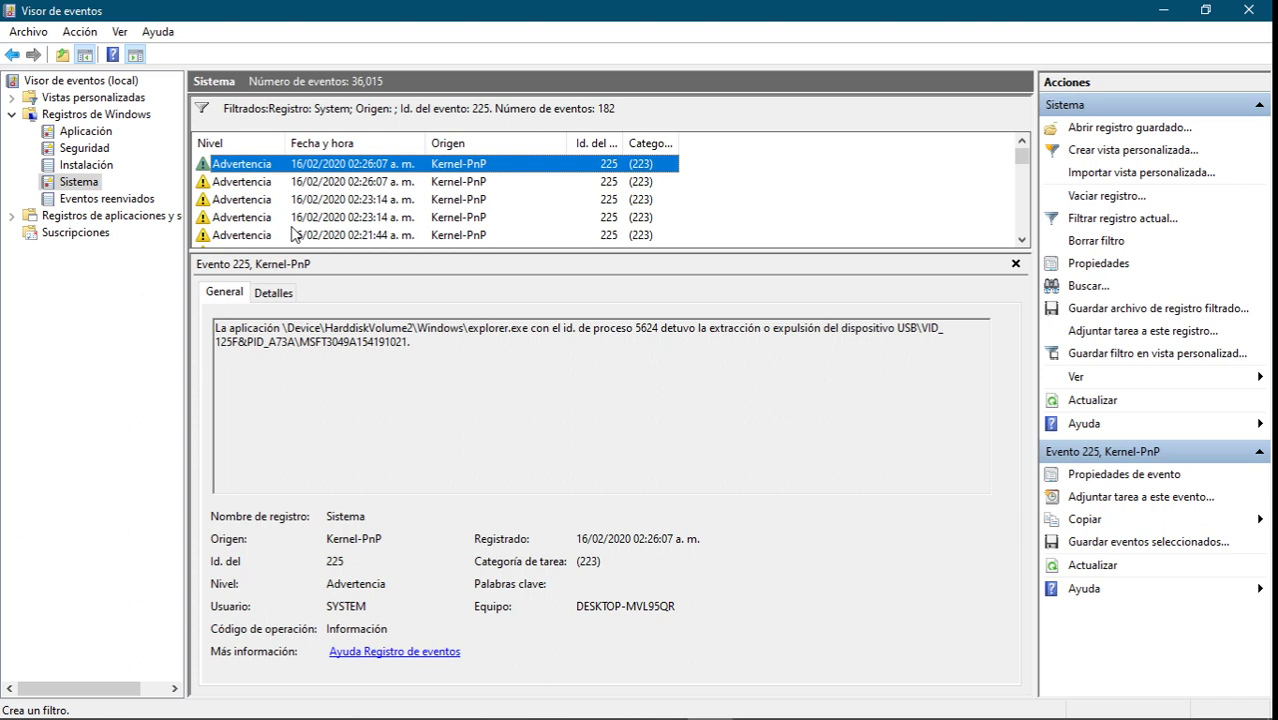
# Examine which applications blocked the ejection in the pair of warnings dated 02/12/2019 07:59:18 p. m
pyautogui.scroll(-1, 308, 203)
pyautogui.scroll(-3, 306, 201)
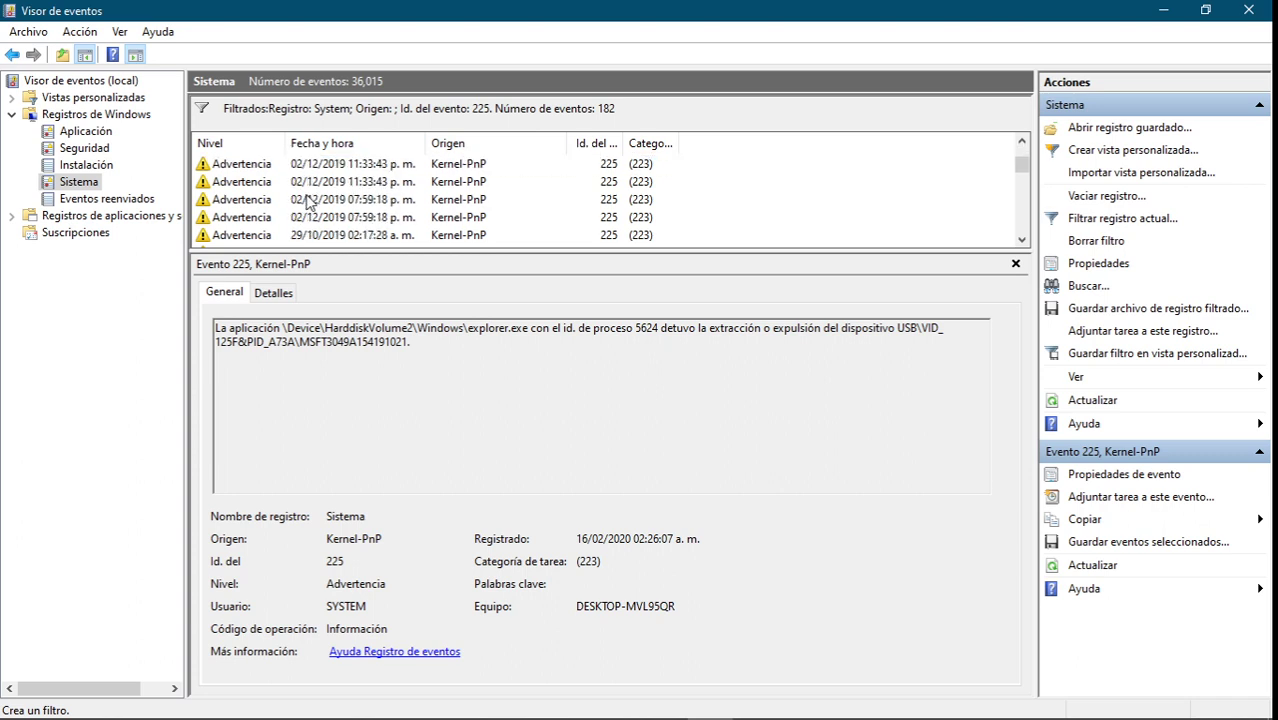
pyautogui.click(306, 200)
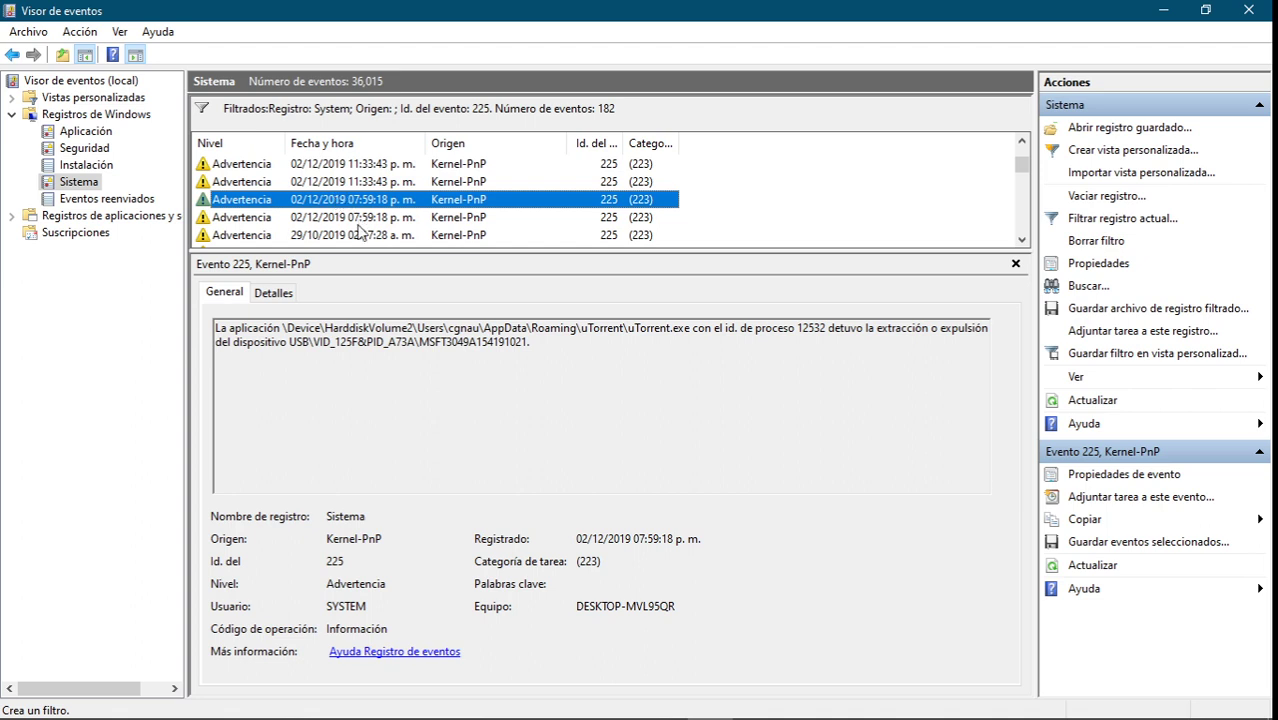
pyautogui.click(338, 216)
pyautogui.press('Up')
pyautogui.click(340, 222)
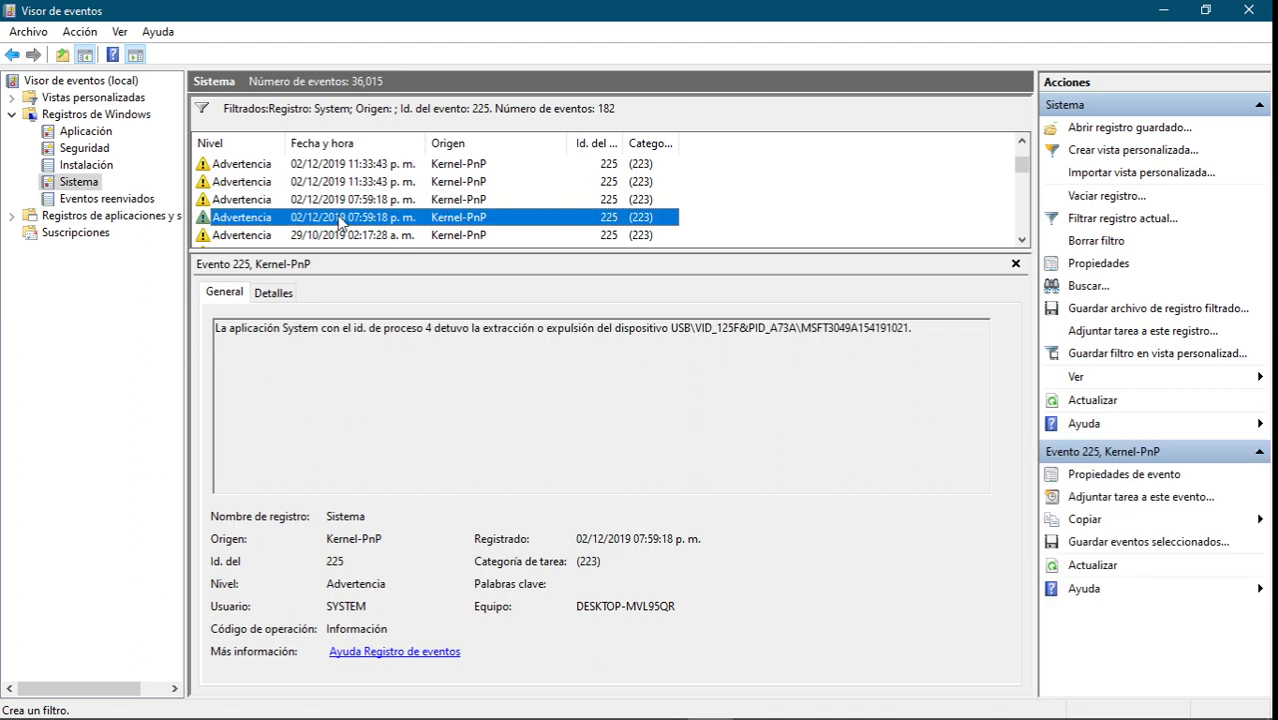
pyautogui.press('Up')
pyautogui.click(348, 216)
# Examine the application, disk volume and device type named in the second warning dated 26/09/2019 01:01:23 p. m
pyautogui.scroll(-2, 348, 216)
pyautogui.click(341, 199)
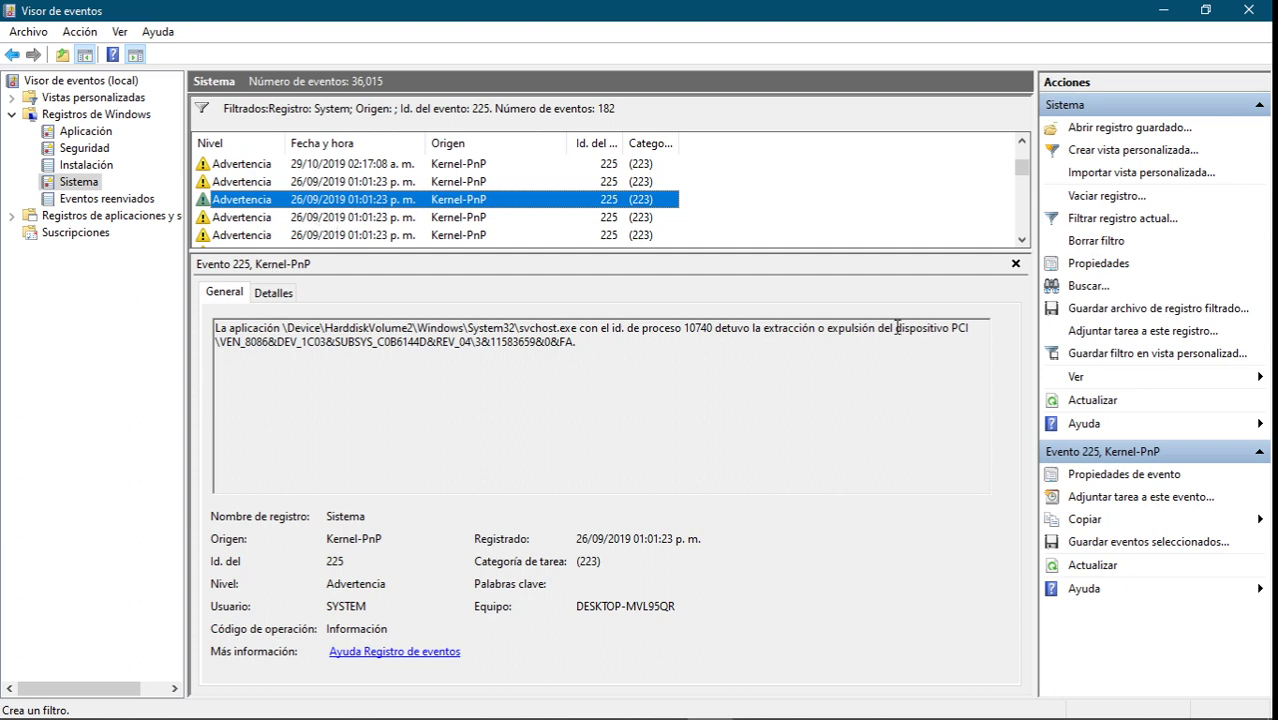
pyautogui.click(519, 328)
pyautogui.moveTo(519, 328); pyautogui.dragTo(578, 328)
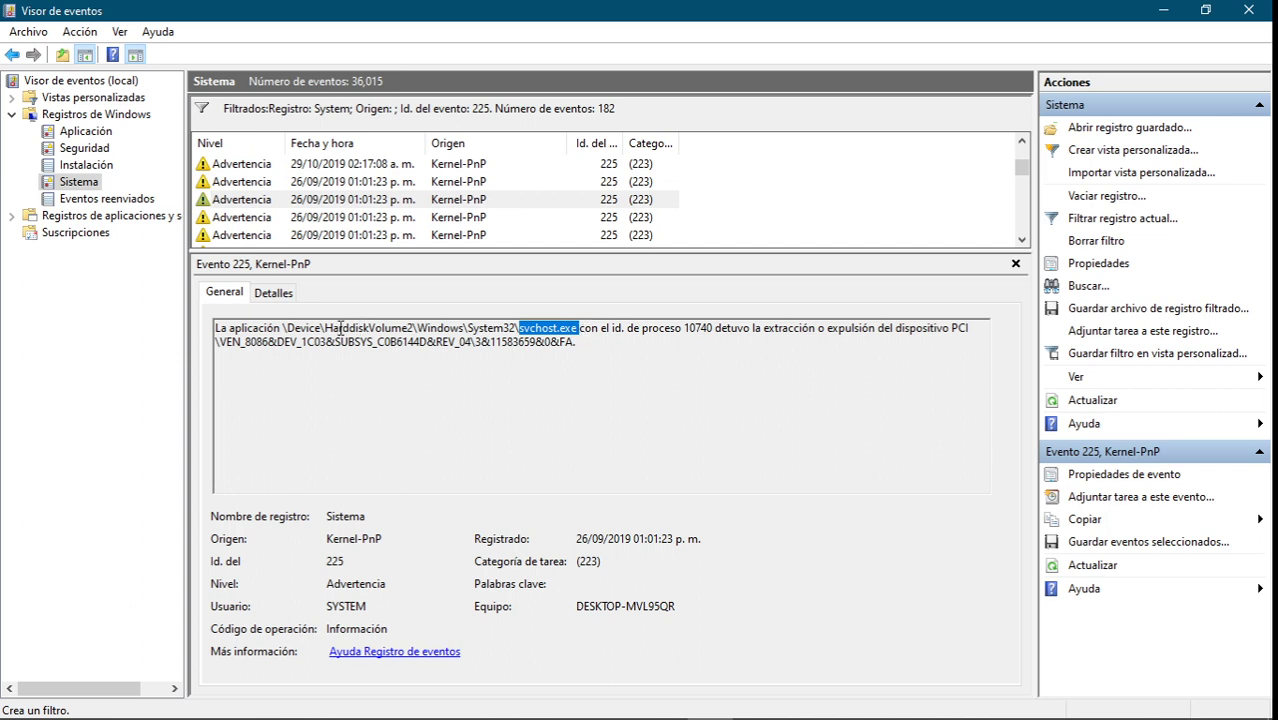
pyautogui.moveTo(325, 328); pyautogui.dragTo(413, 330)
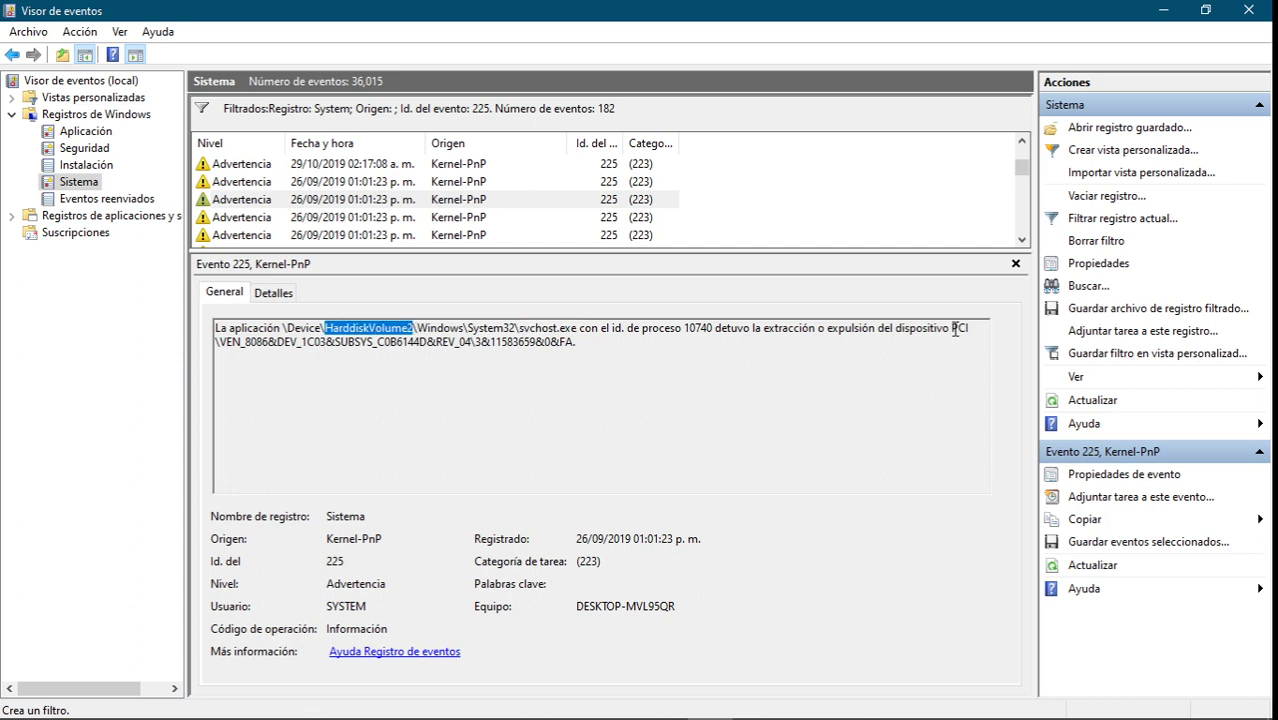
pyautogui.moveTo(950, 328); pyautogui.dragTo(982, 326)
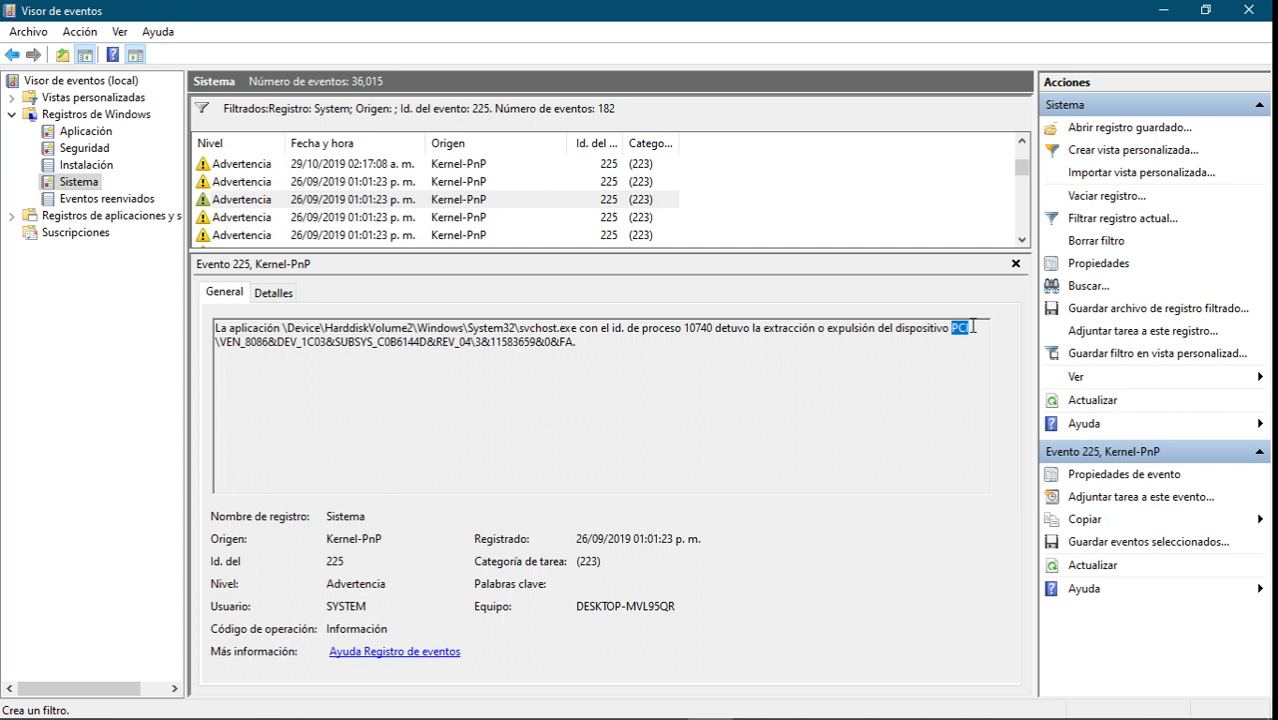
pyautogui.click(386, 327)
pyautogui.moveTo(518, 328); pyautogui.dragTo(580, 327)
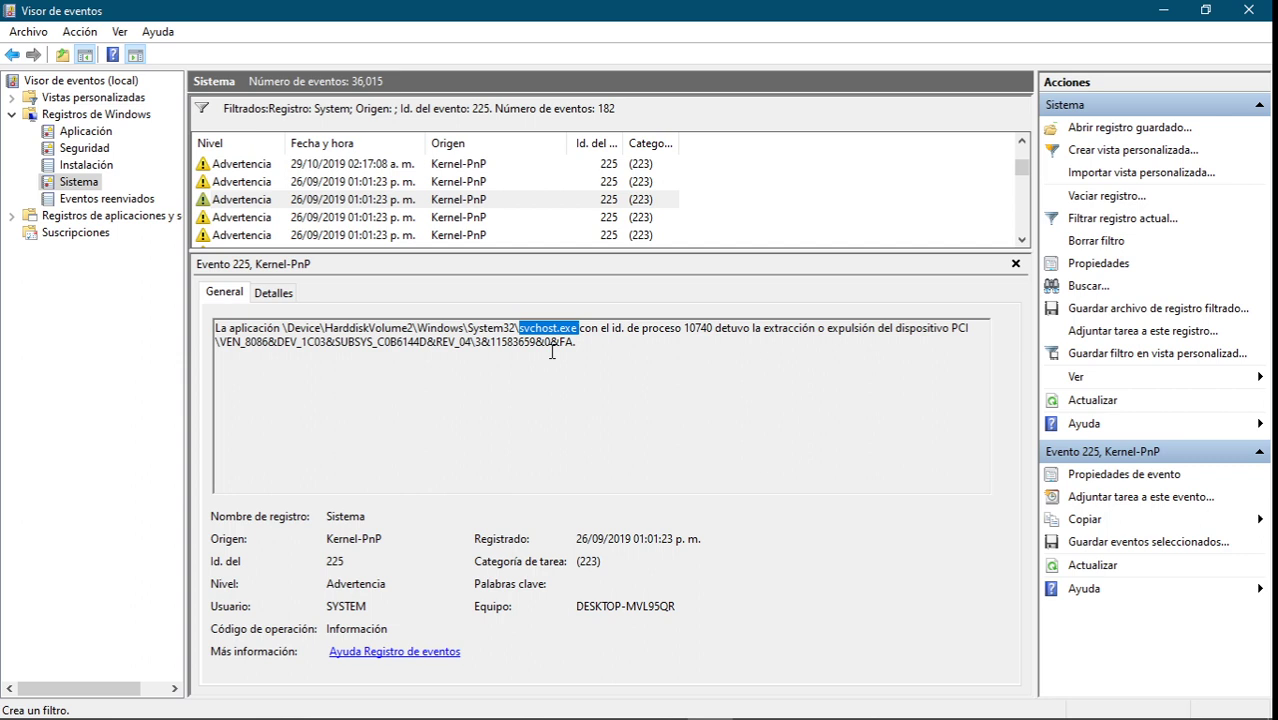
pyautogui.moveTo(519, 327); pyautogui.dragTo(580, 327)
# Check the application and device type in the next few 26/09/2019 warnings
pyautogui.click(222, 219)
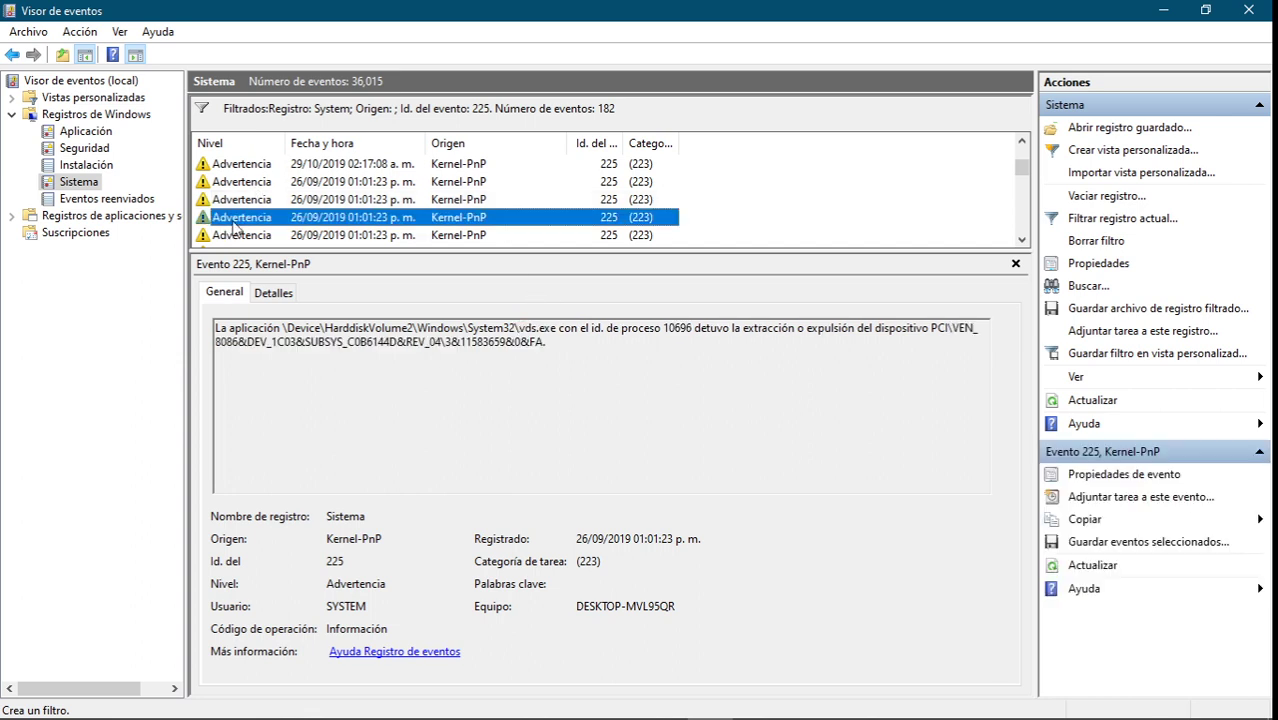
pyautogui.scroll(-1, 285, 206)
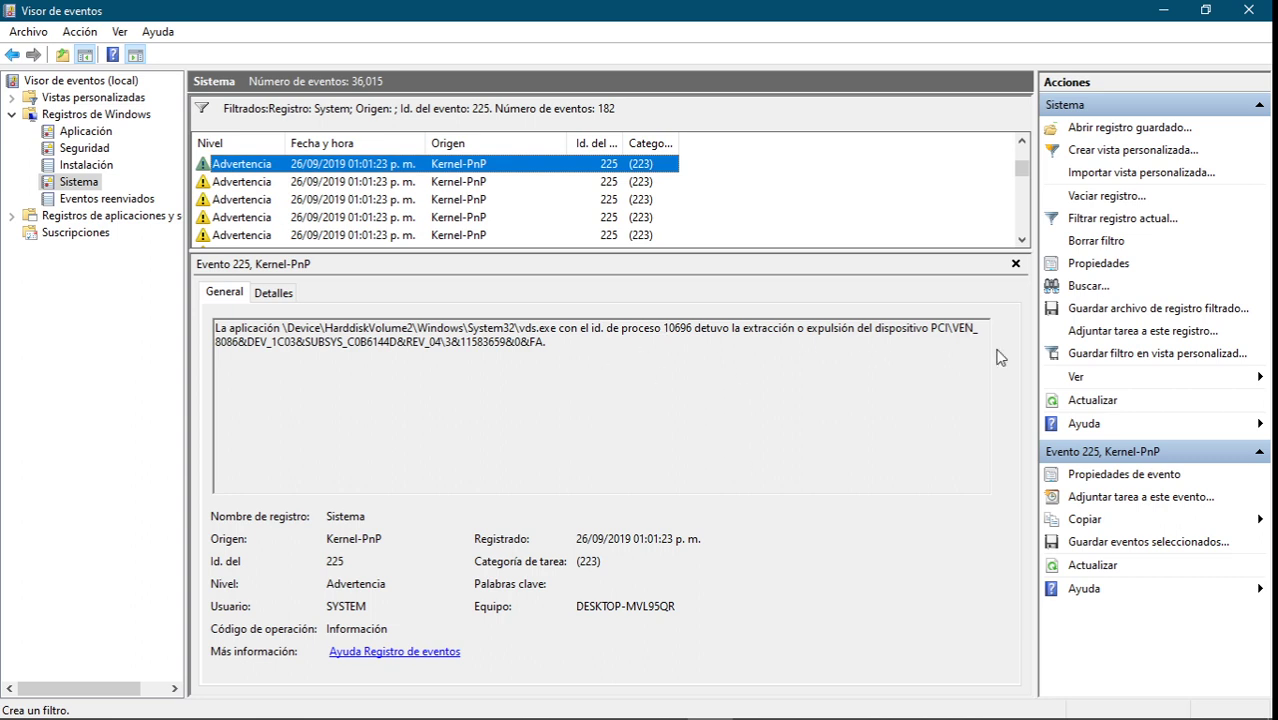
pyautogui.doubleClick(938, 330)
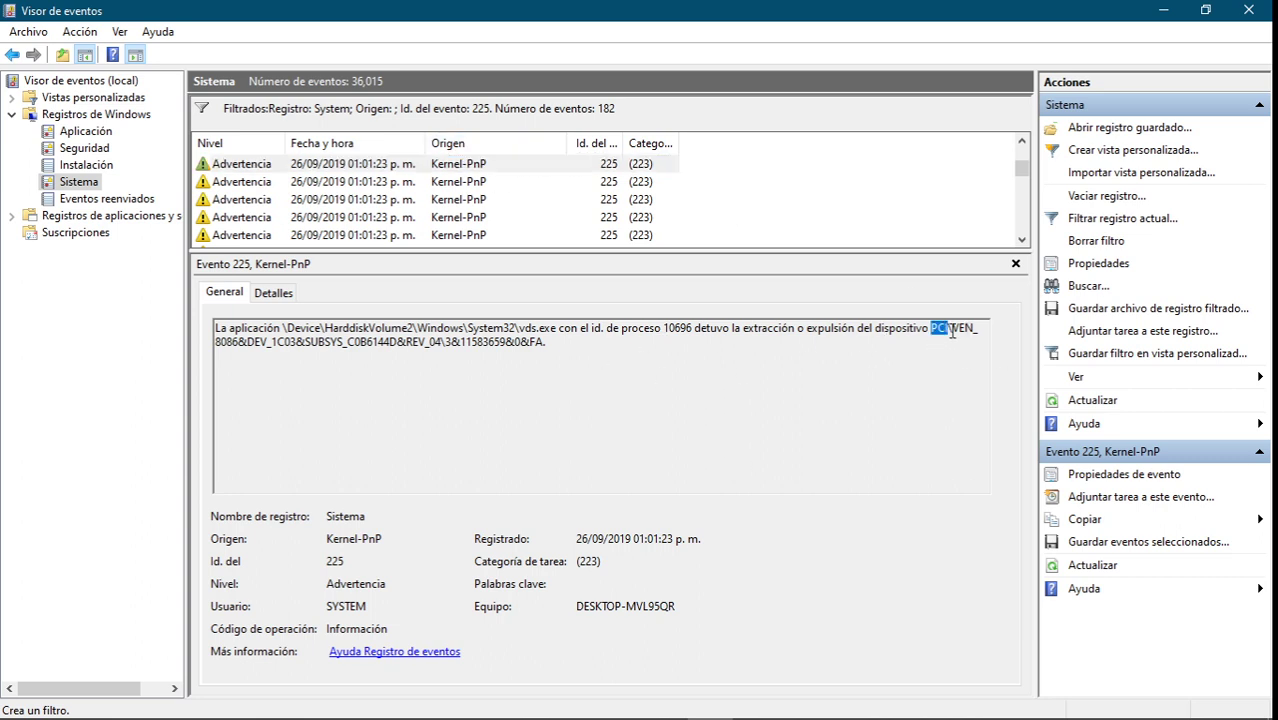
pyautogui.click(423, 220)
pyautogui.click(398, 201)
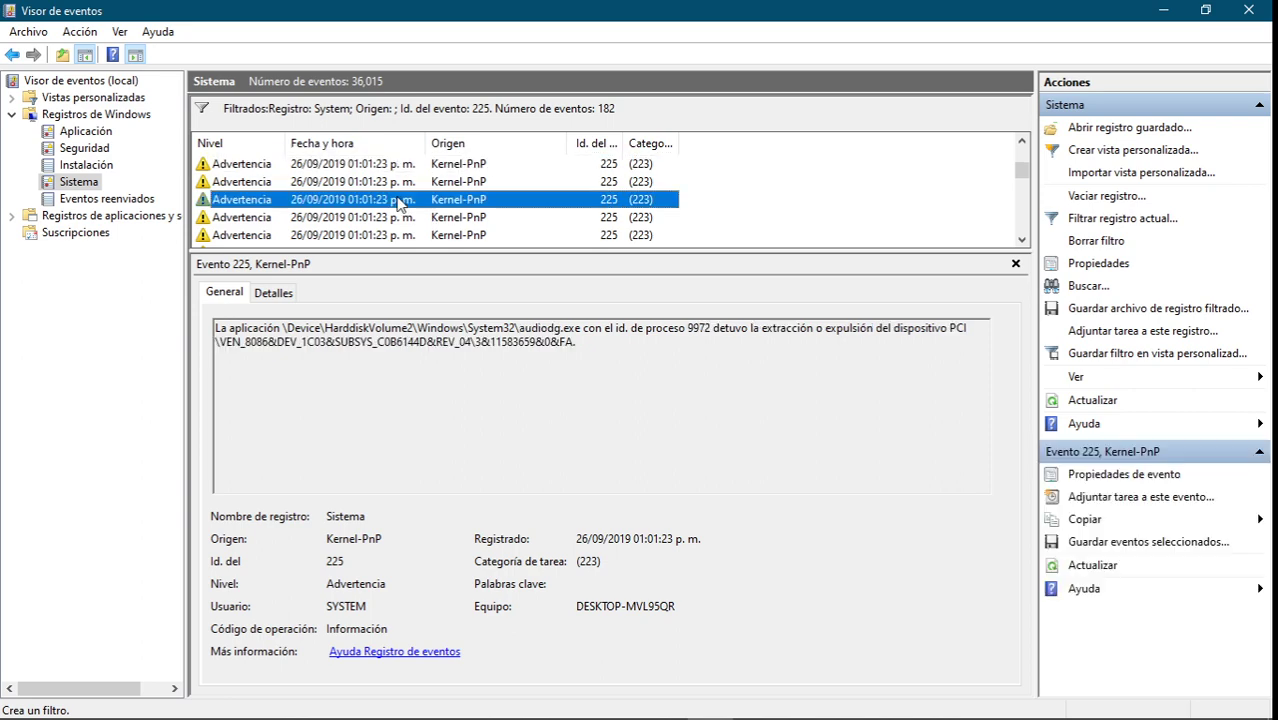
# Go through the remaining 26/09/2019 warnings one by one to see which application each description names
pyautogui.press('Down')
pyautogui.press('Down')
pyautogui.press('Down')
pyautogui.press('Down')
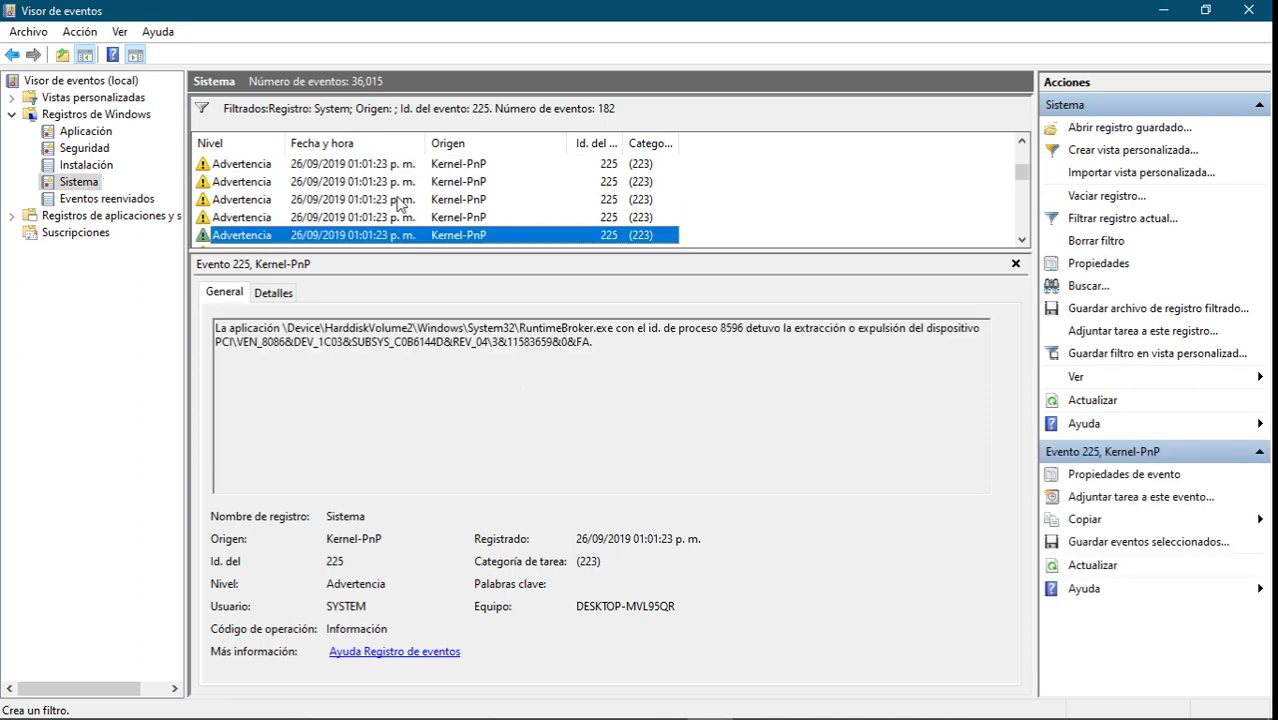
pyautogui.press('Up')
pyautogui.press('Down')
pyautogui.press('Down')
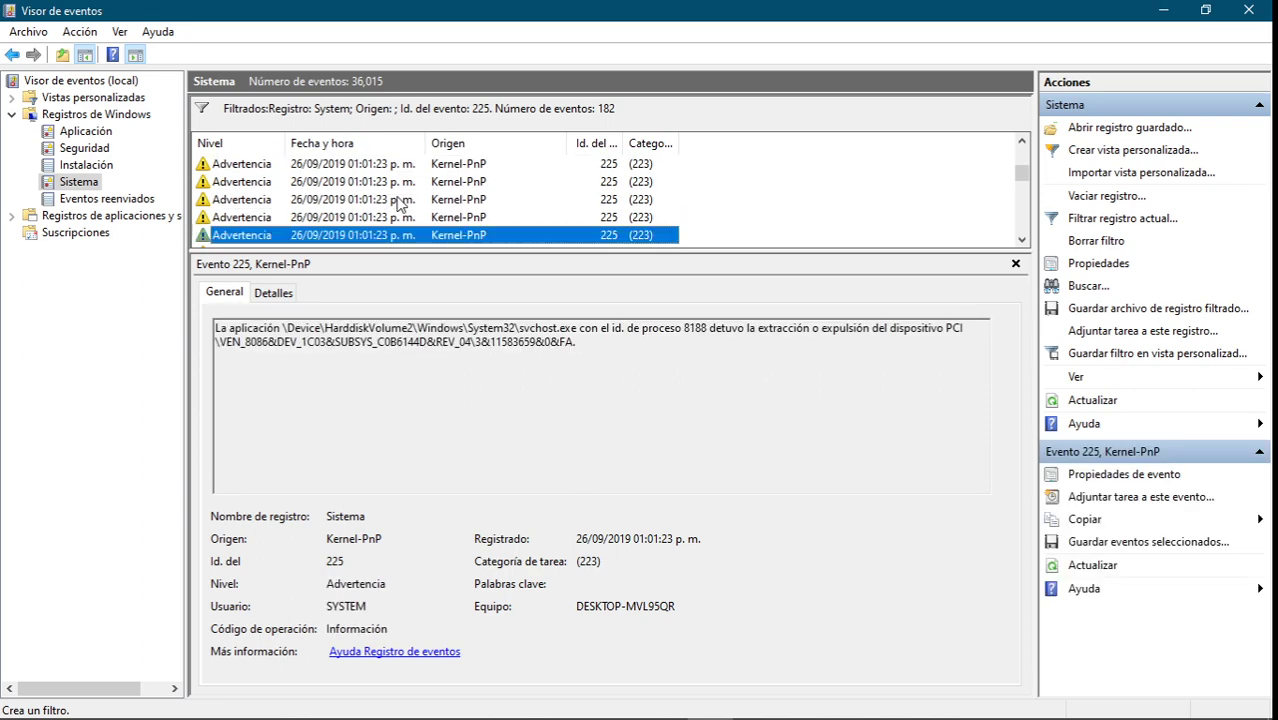
pyautogui.press('Up')
pyautogui.press('Down')
pyautogui.press('Down')
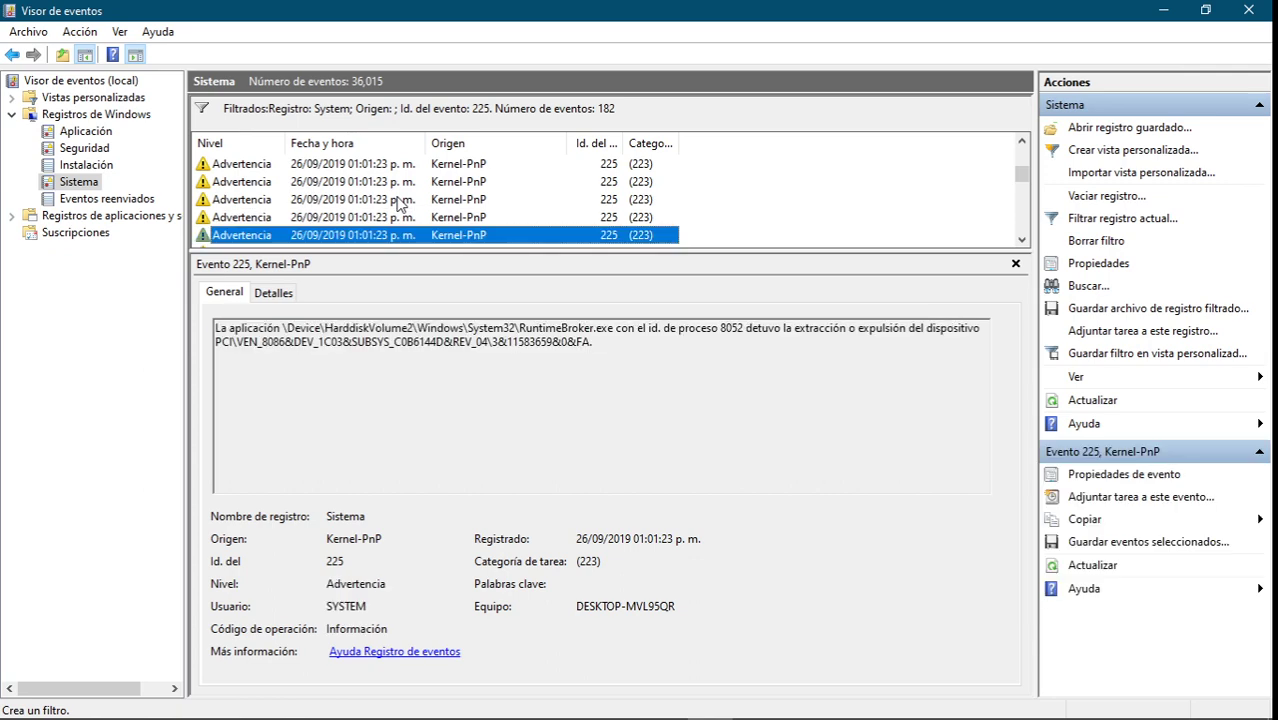
pyautogui.press('Down')
pyautogui.press('Down')
pyautogui.press('Down')
pyautogui.press('Down')
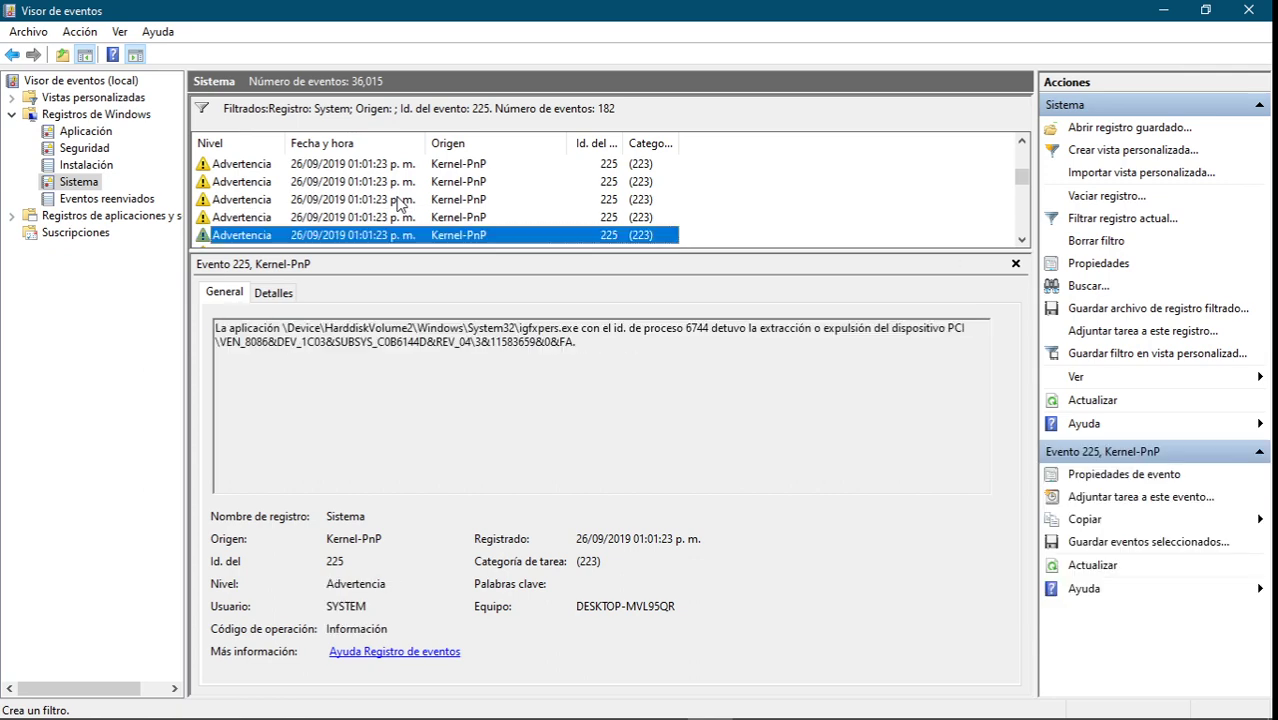
pyautogui.press('Down')
# Return to the newest event 225 warning and identify the executable named in its description
pyautogui.scroll(10, 398, 204)
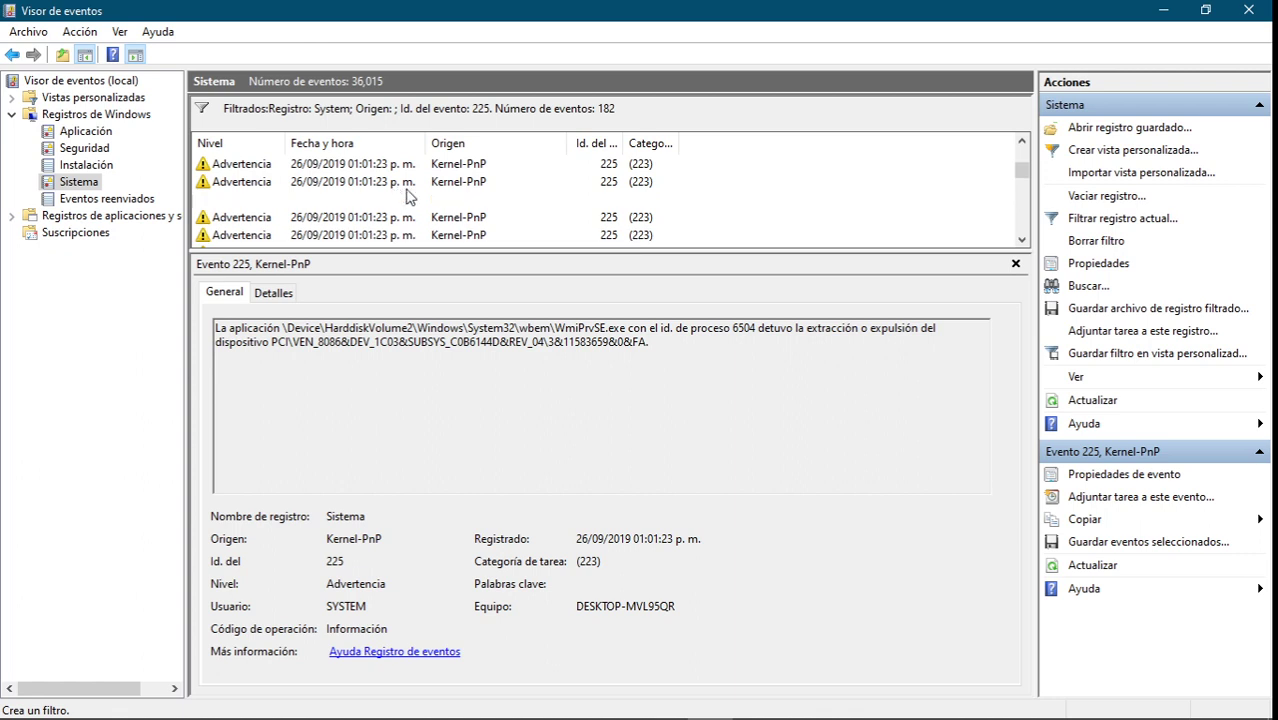
pyautogui.click(250, 166)
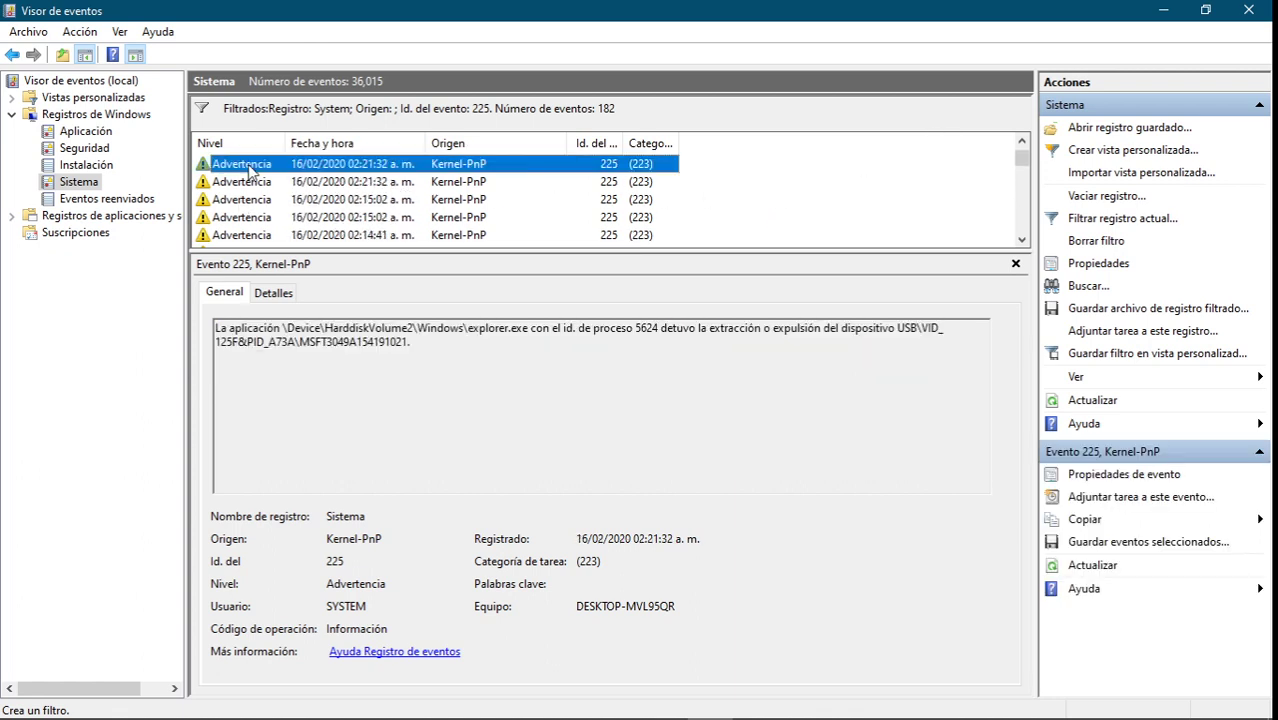
pyautogui.scroll(2, 262, 170)
pyautogui.click(264, 168)
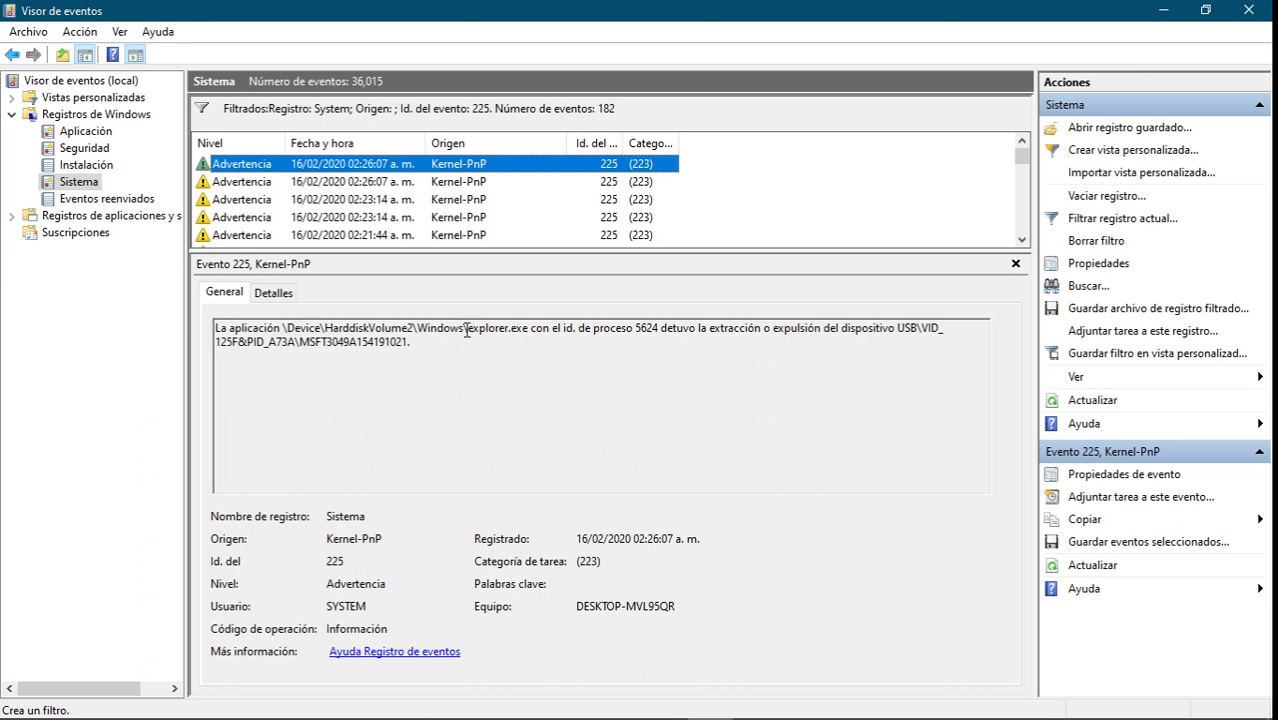
pyautogui.moveTo(464, 328); pyautogui.dragTo(525, 325)
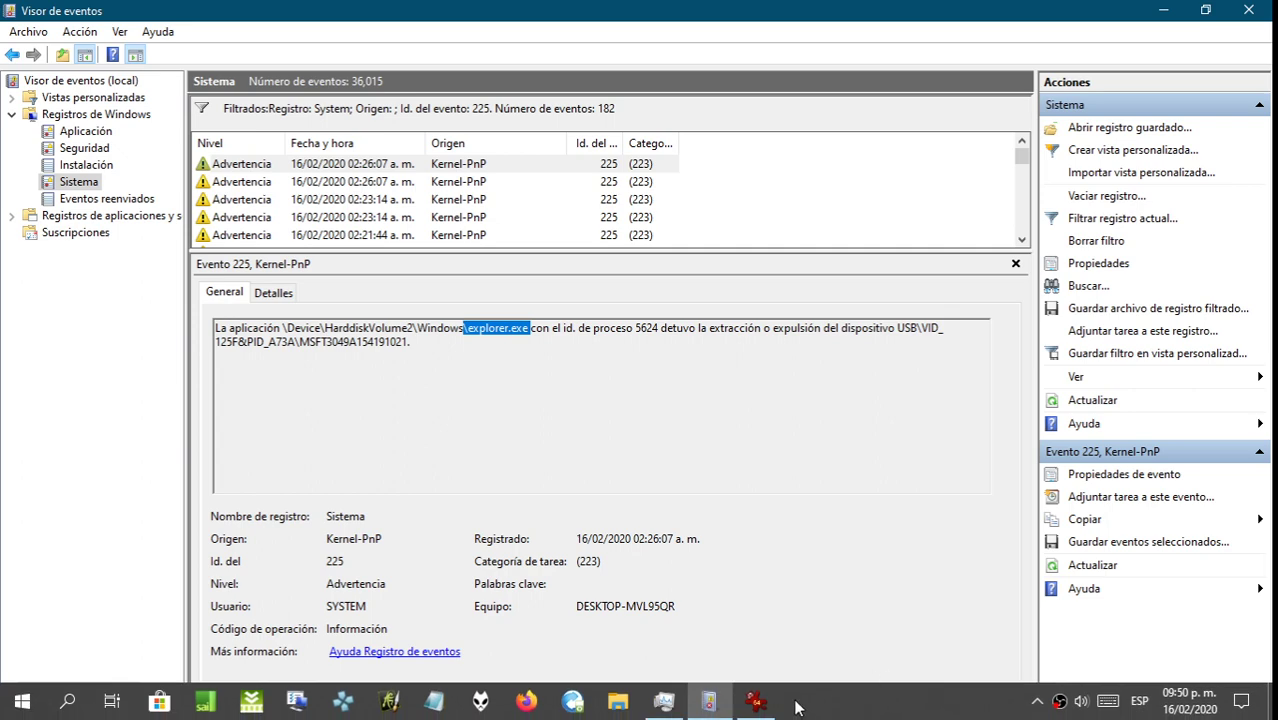
# Open the Administrador de tareas and end the Explorador de Windows process
pyautogui.rightClick(799, 705)
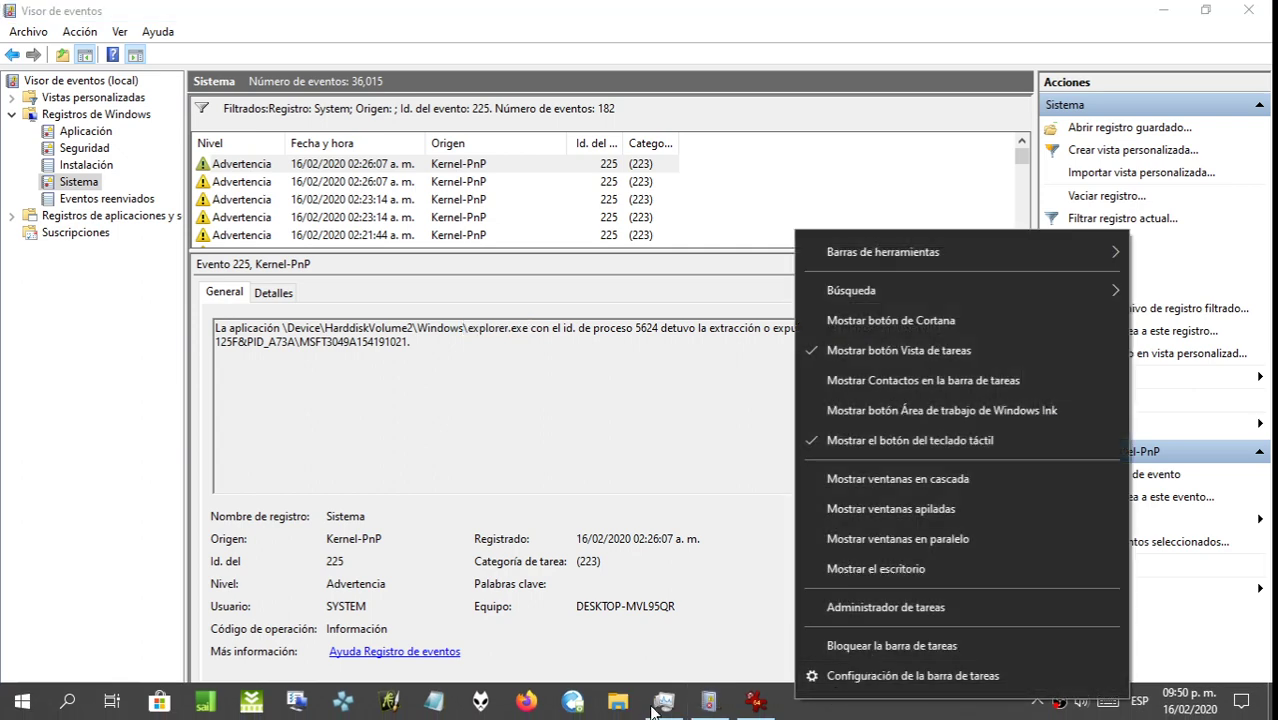
pyautogui.click(865, 607)
pyautogui.rightClick(482, 376)
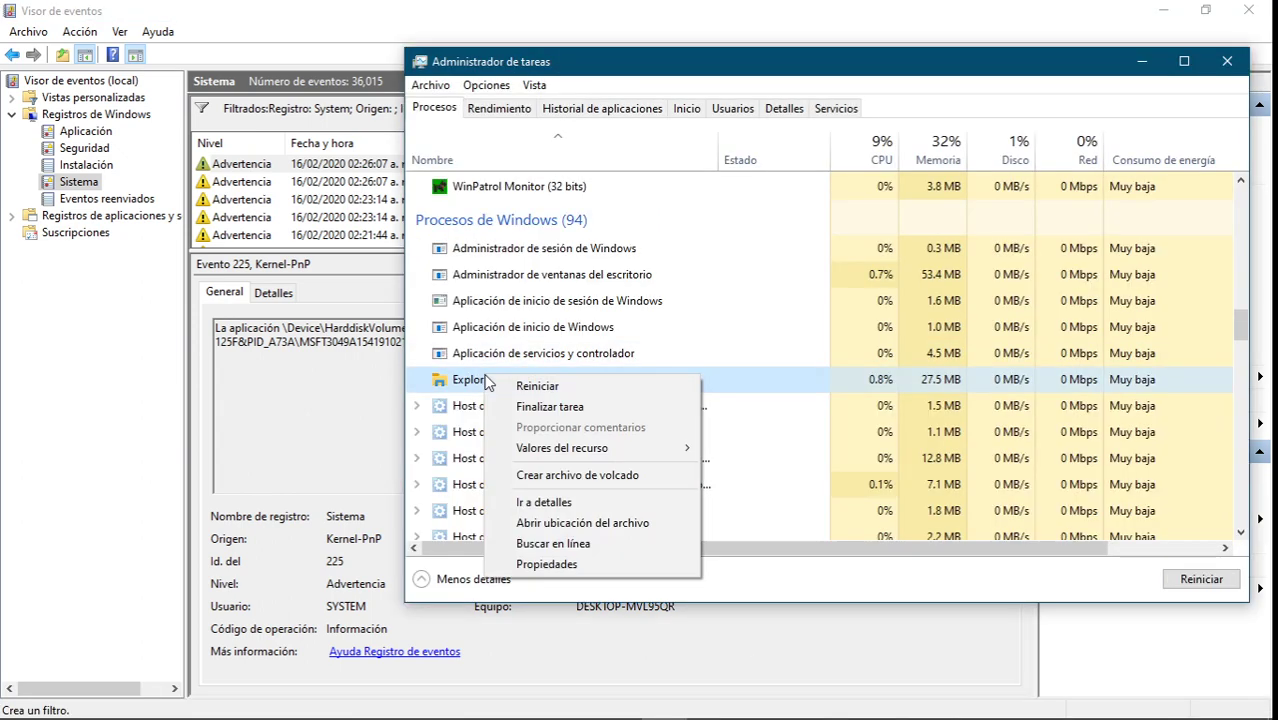
pyautogui.click(597, 406)
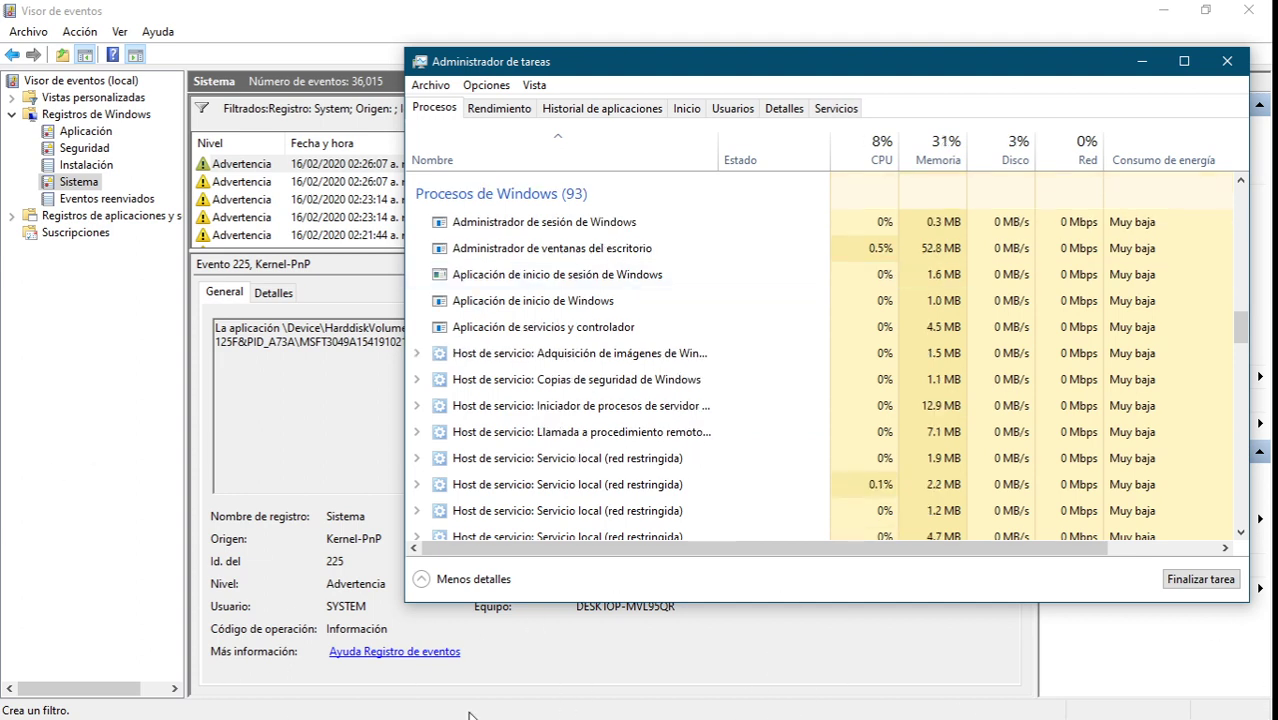
# Create a new task that runs "explorer" to start the Explorador de Windows again
pyautogui.click(429, 86)
pyautogui.click(446, 112)
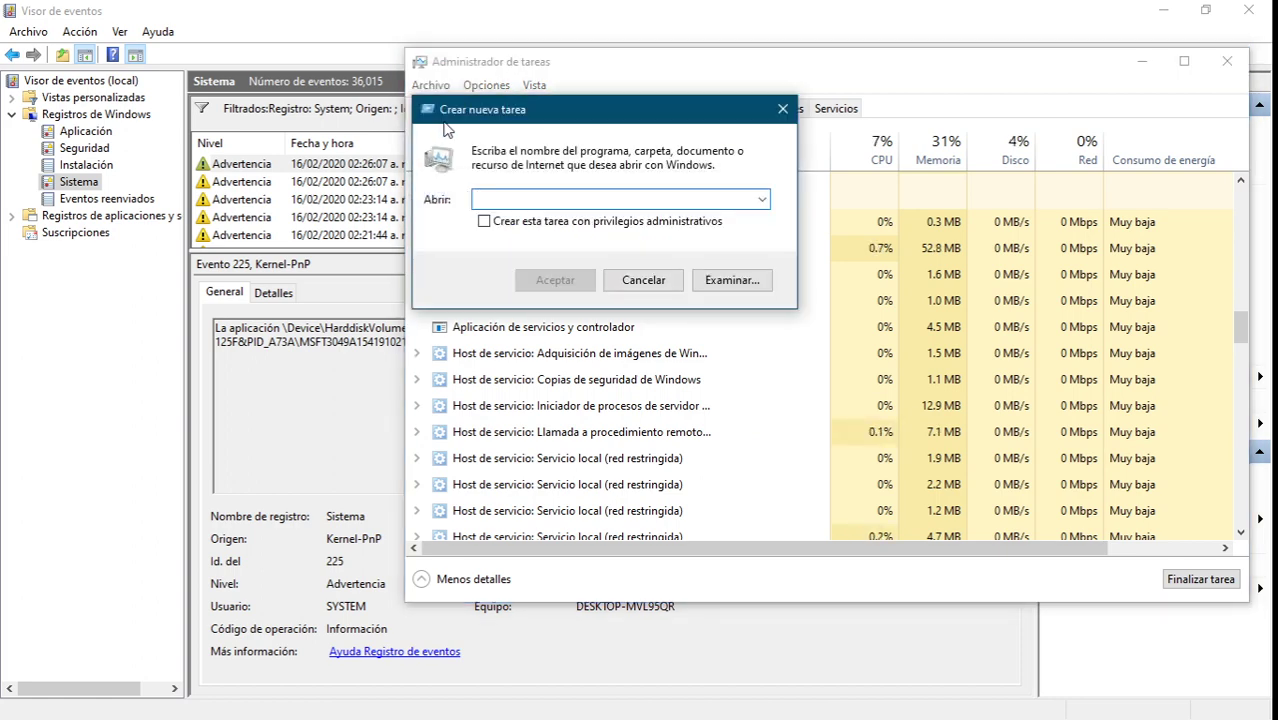
pyautogui.write('e')
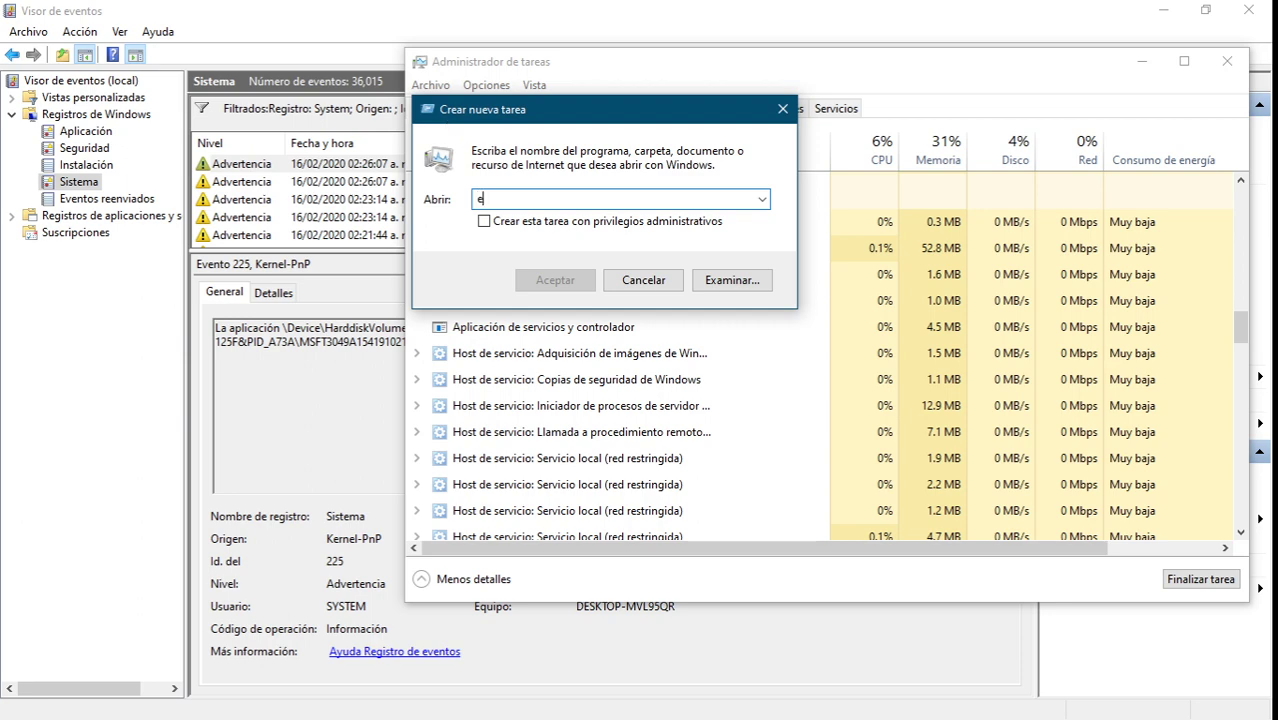
pyautogui.write('xplorer')
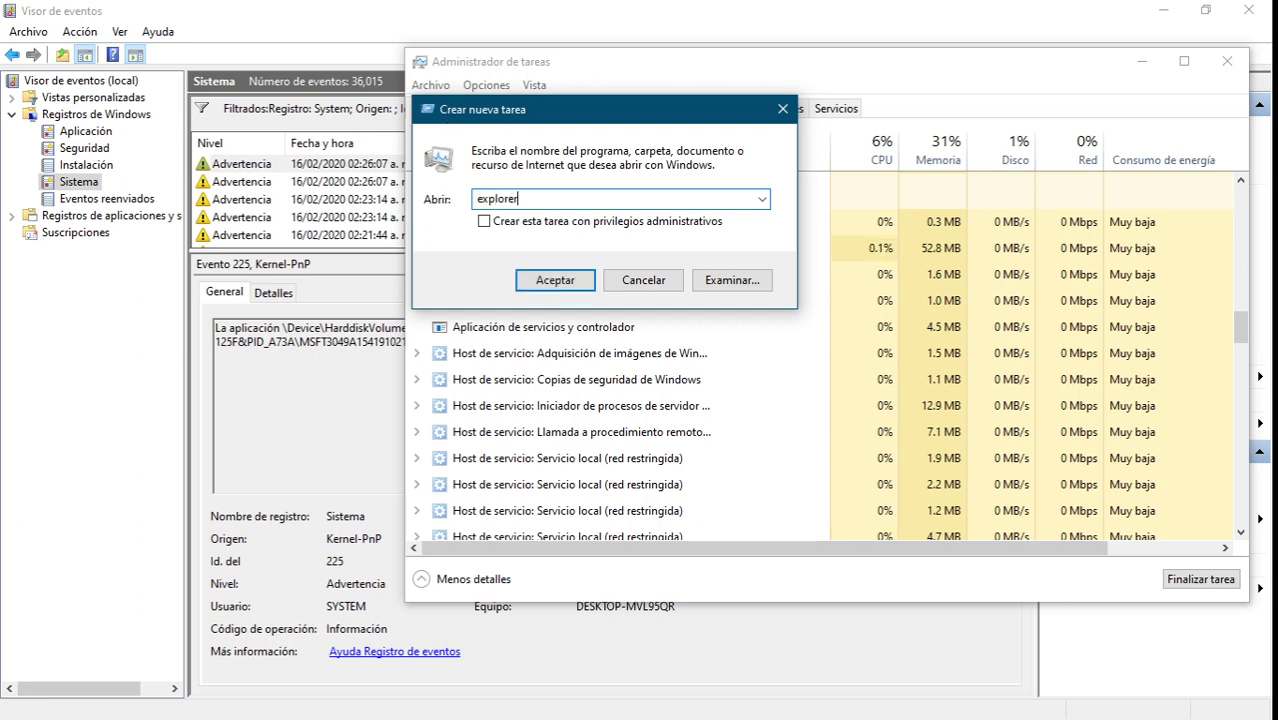
pyautogui.press('Return')
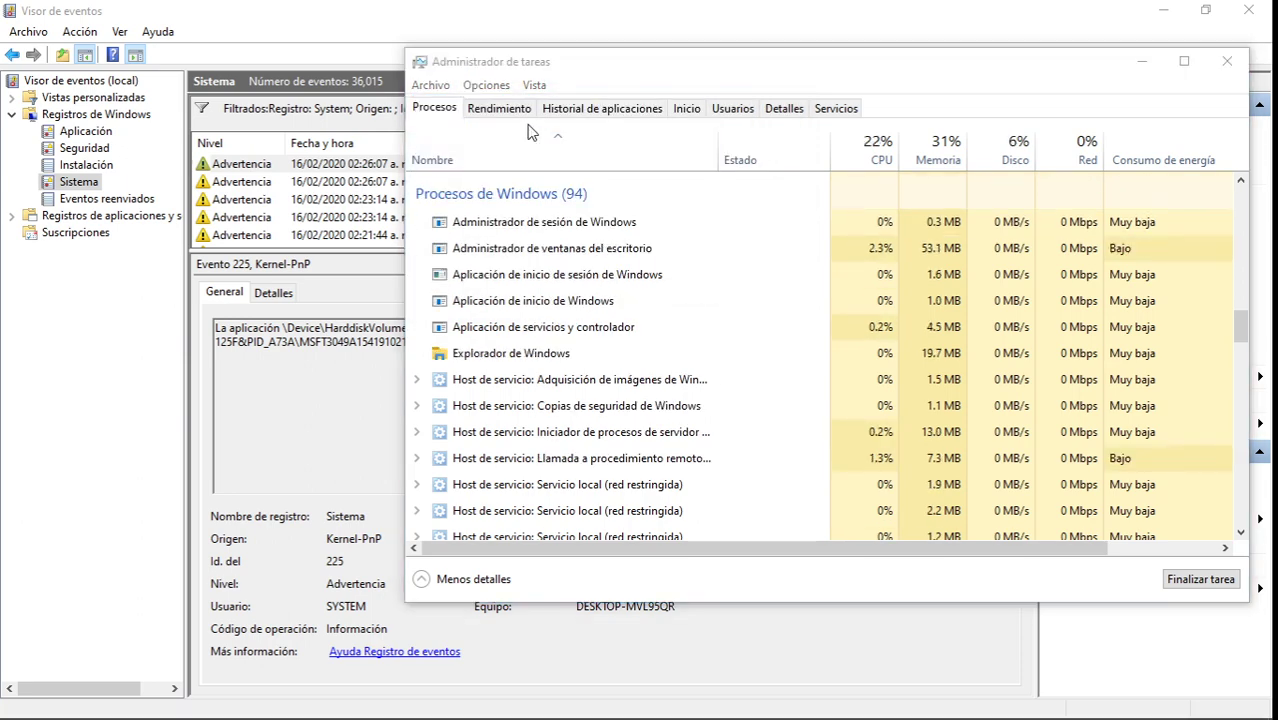
pyautogui.moveTo(757, 701)
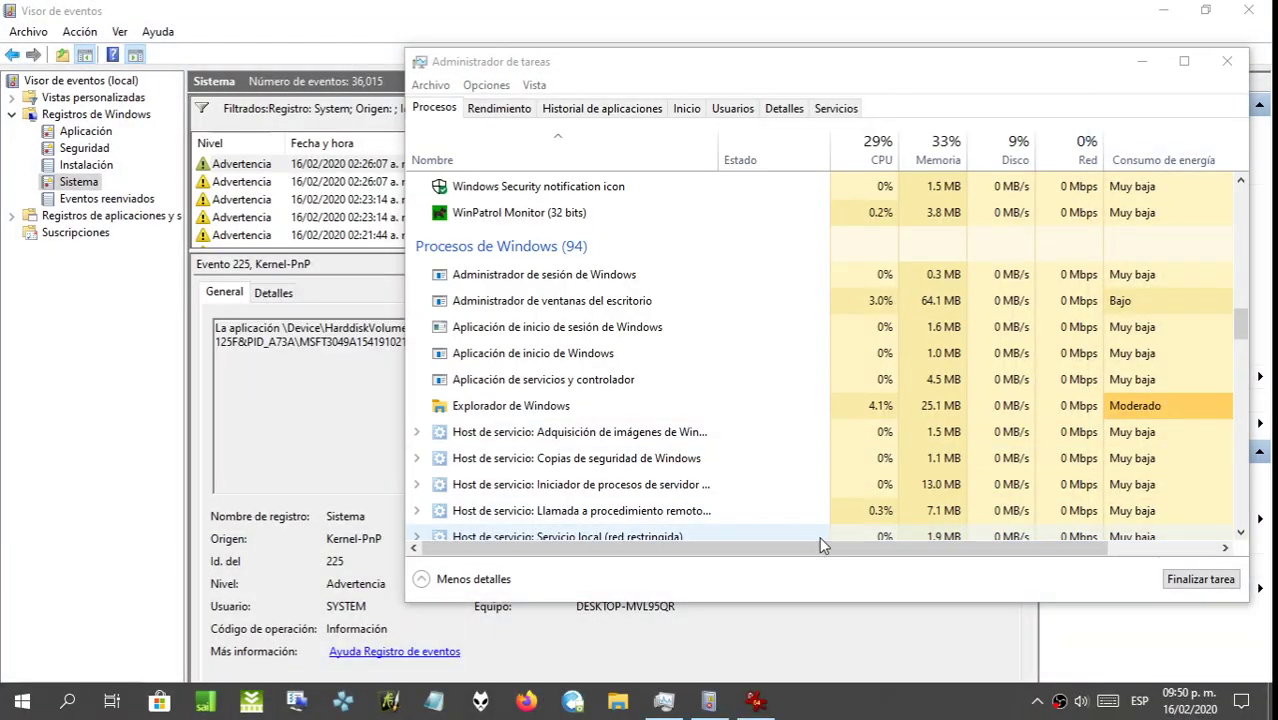
# Look over the running applications in the process list and close the Administrador de tareas
pyautogui.scroll(8, 736, 331)
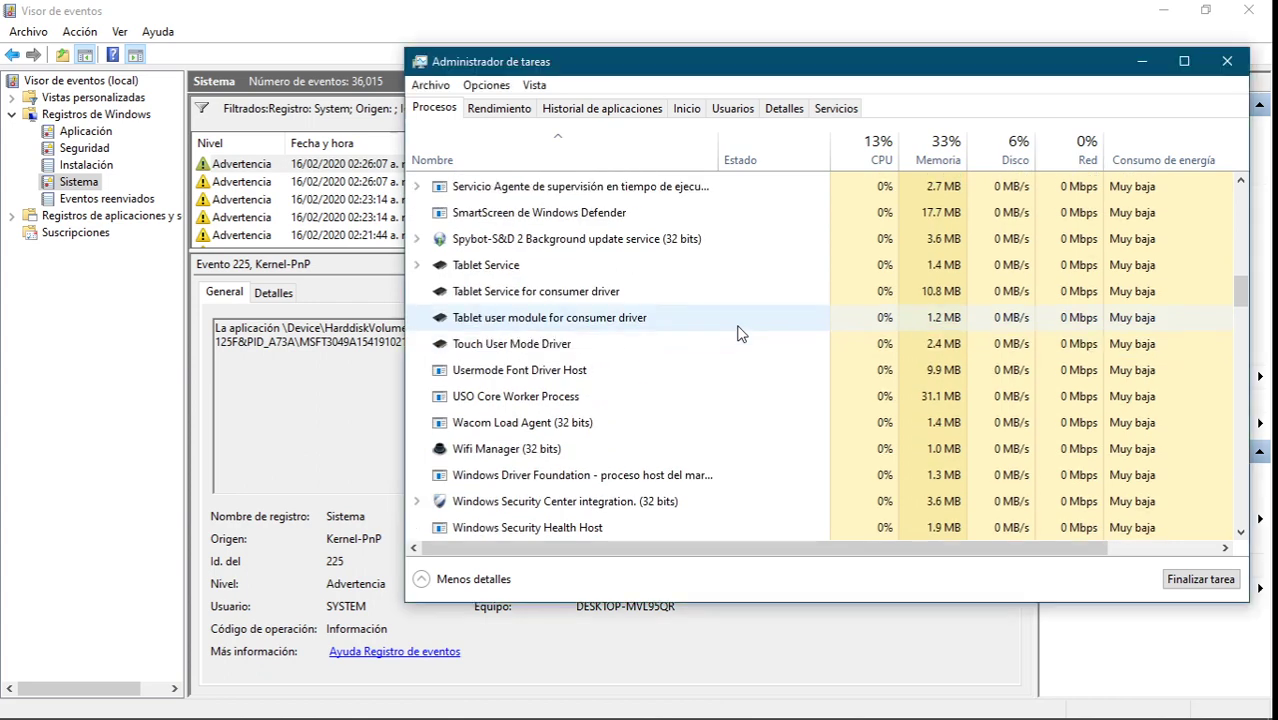
pyautogui.scroll(12, 740, 315)
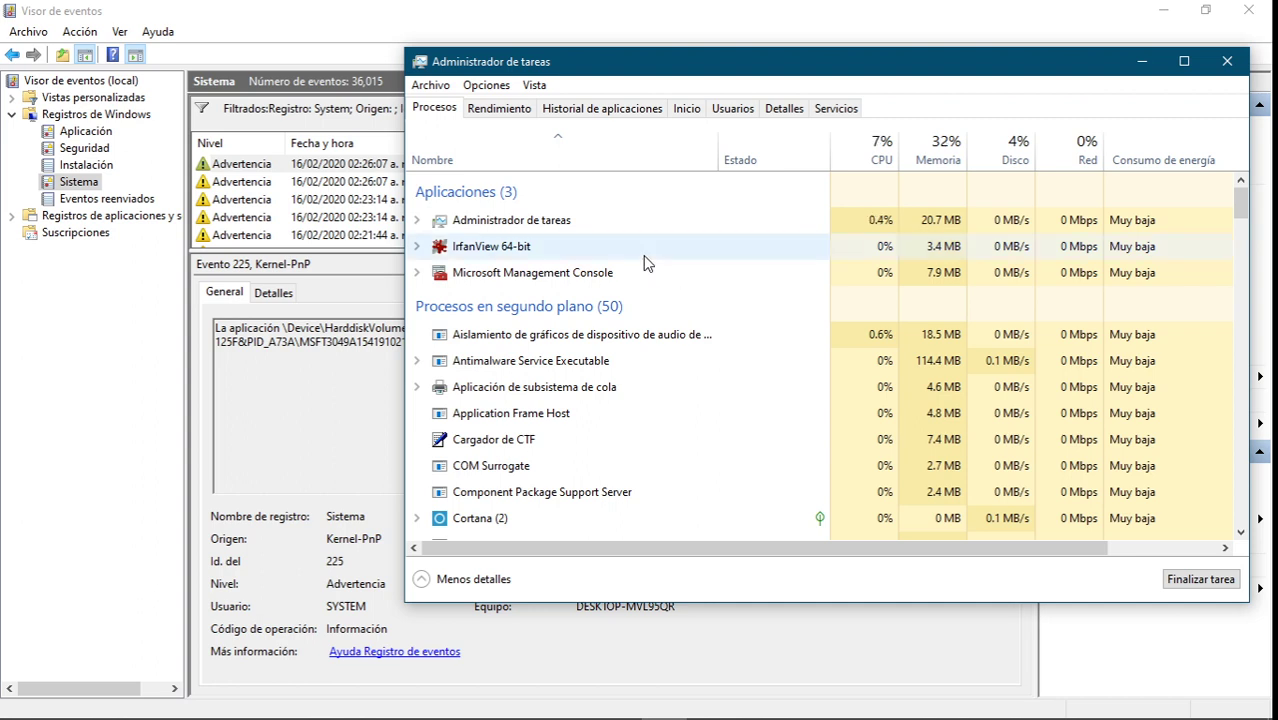
pyautogui.click(1227, 63)
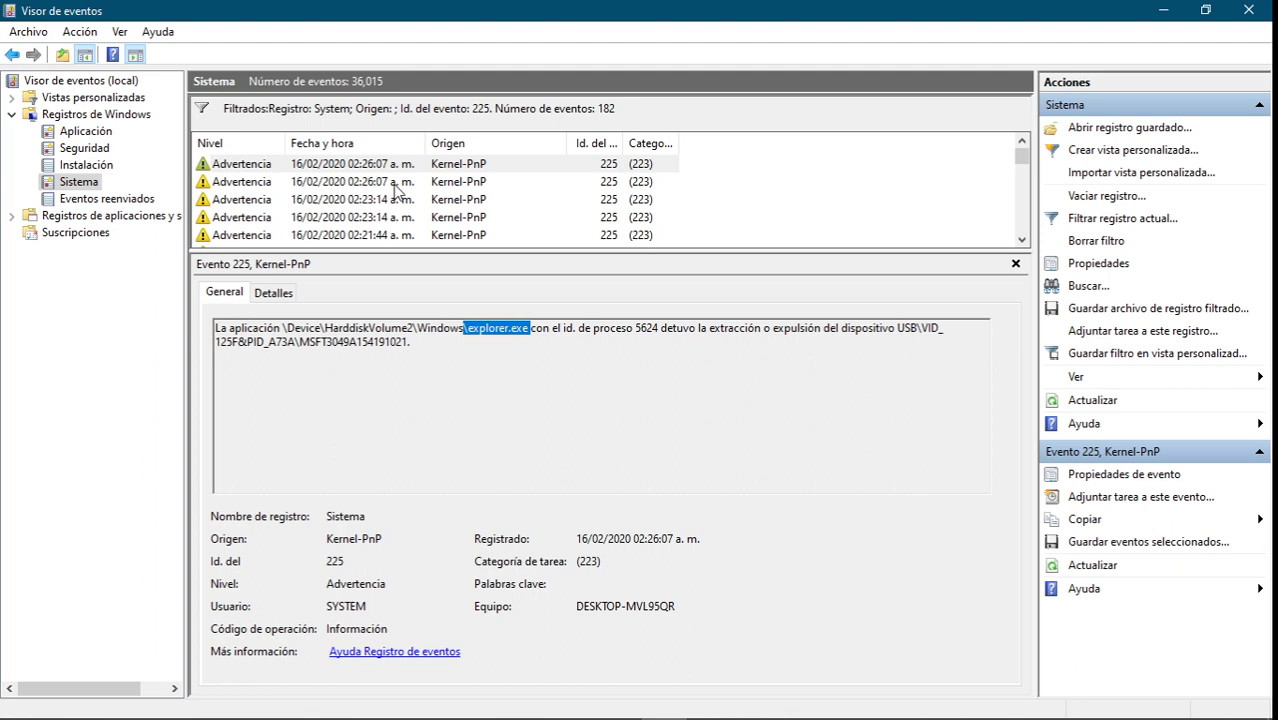
# Browse the older event 225 warnings in the Visor de eventos once more
pyautogui.scroll(-10, 397, 190)
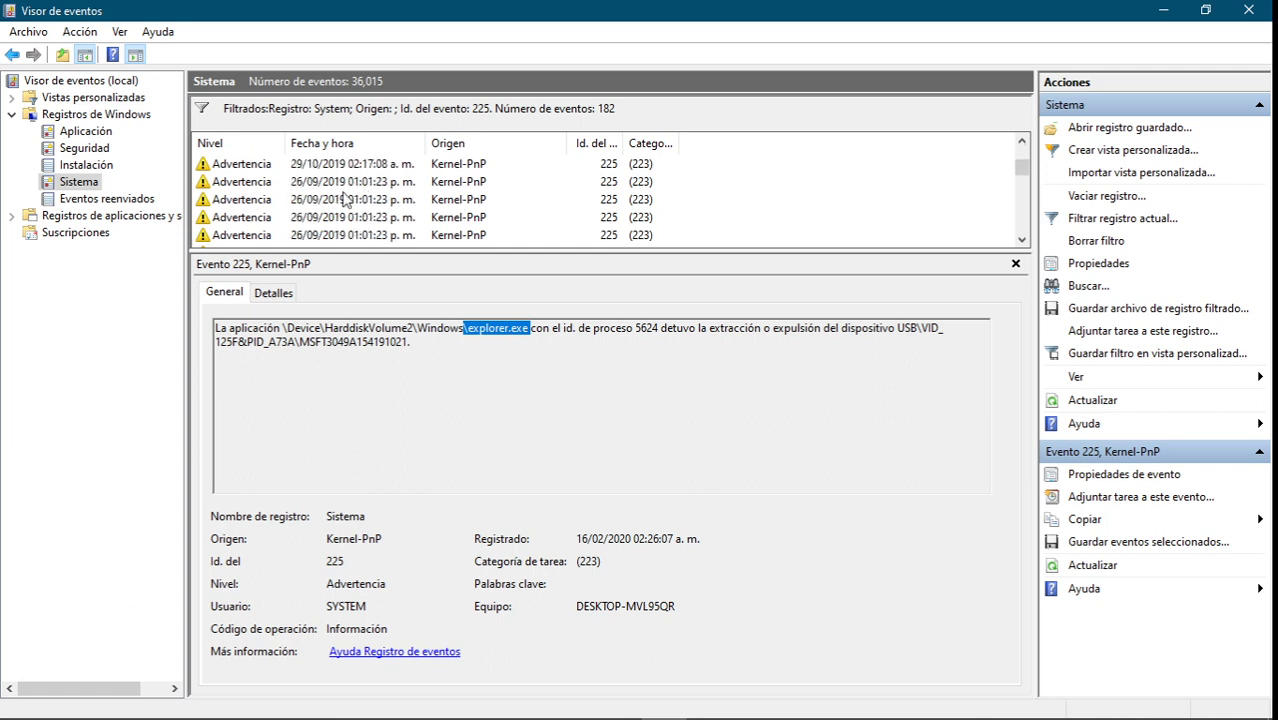